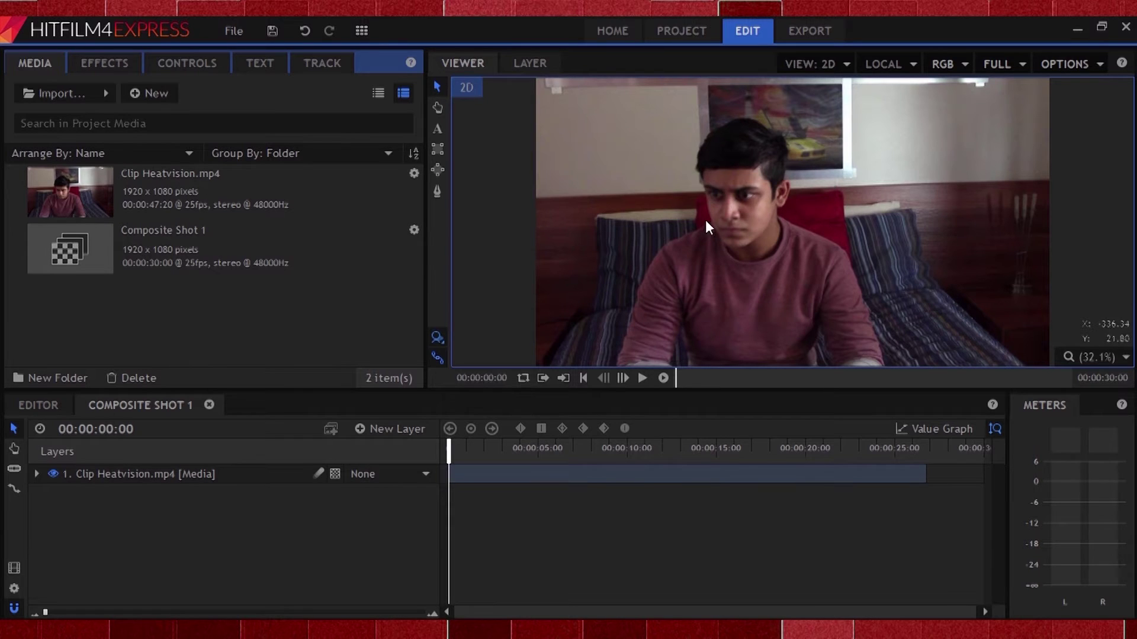
Step: Add a motion tracker to the Clip Heatvision.mp4 layer
{"action": "left_click", "coordinate": [209, 473]}
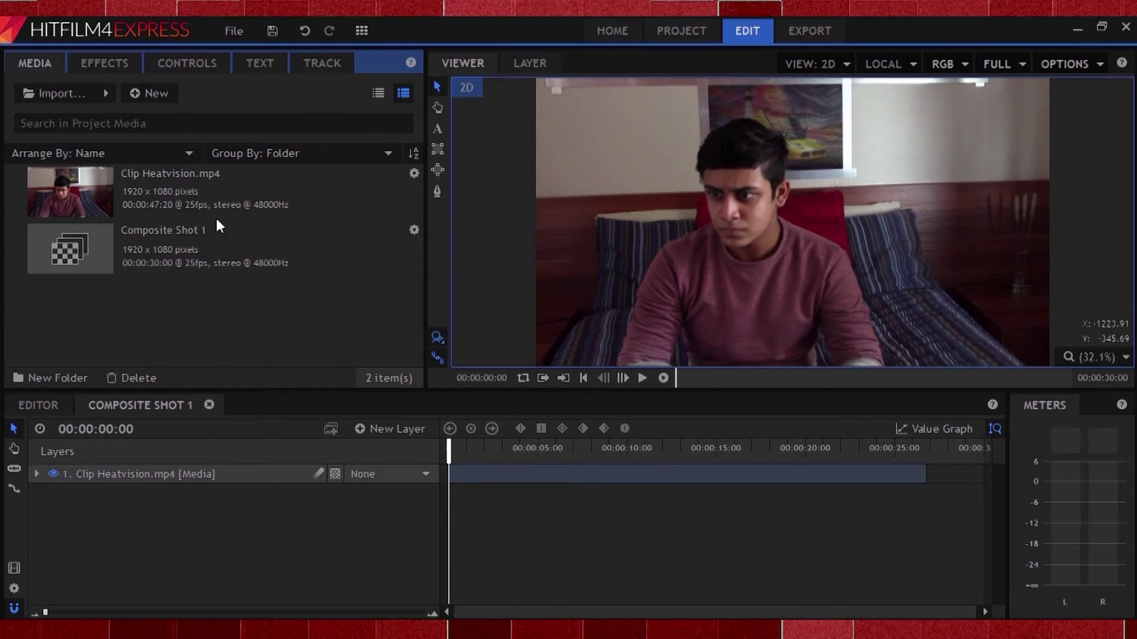
{"action": "left_click", "coordinate": [172, 66]}
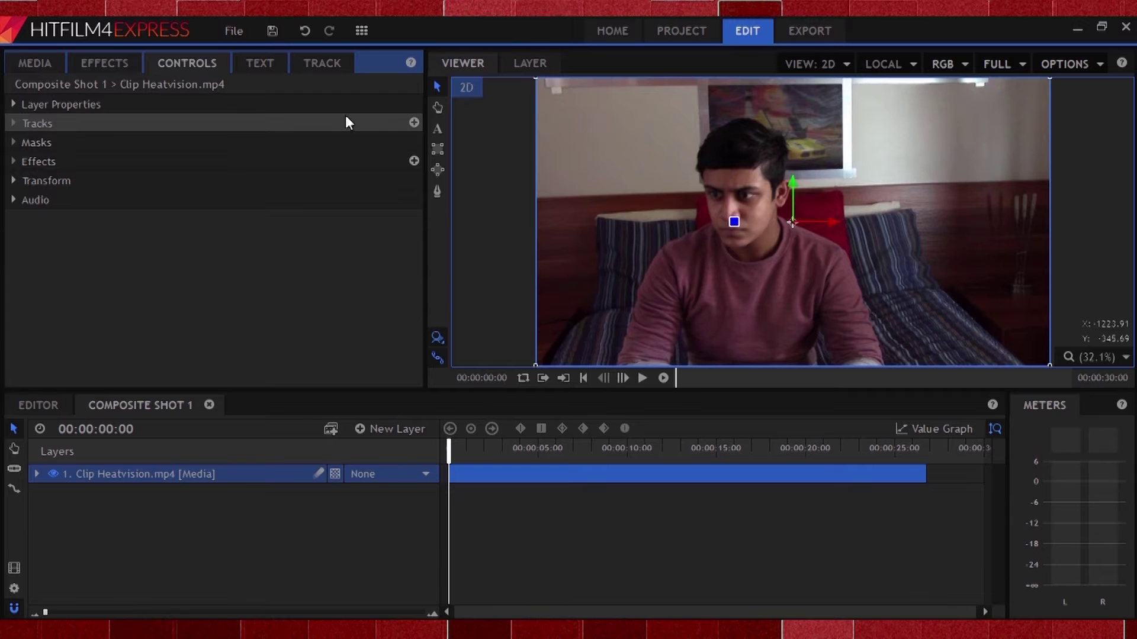
{"action": "left_click", "coordinate": [413, 122]}
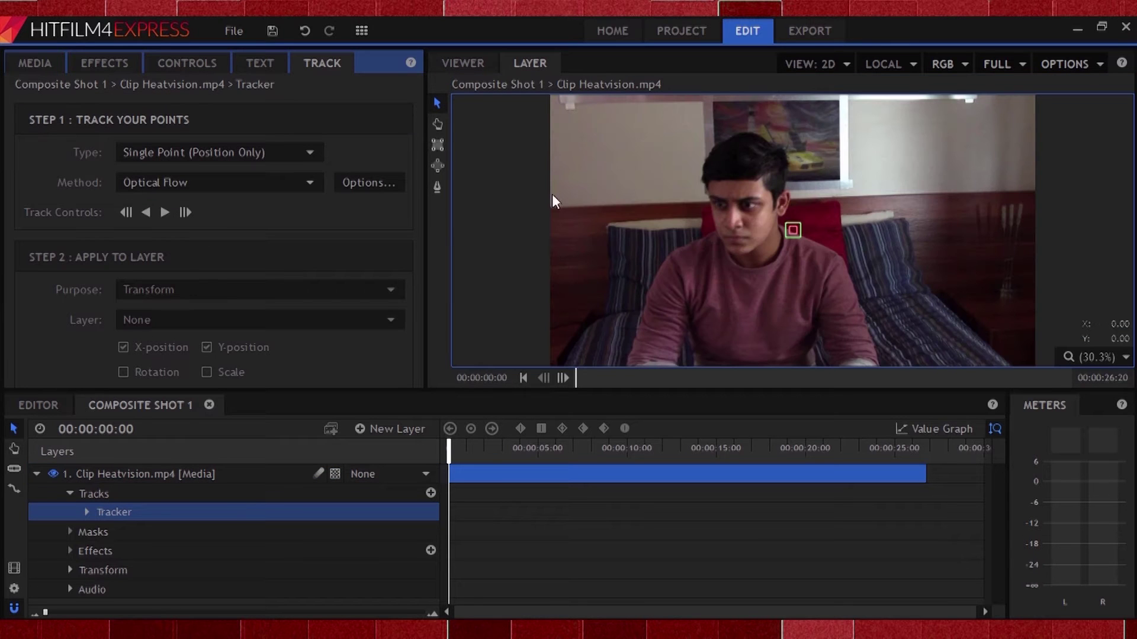
Step: Place the single-point tracker over the subject's right eye and track it forward through the clip
{"action": "scroll", "coordinate": [847, 227], "scroll_direction": "up", "scroll_amount": 5}
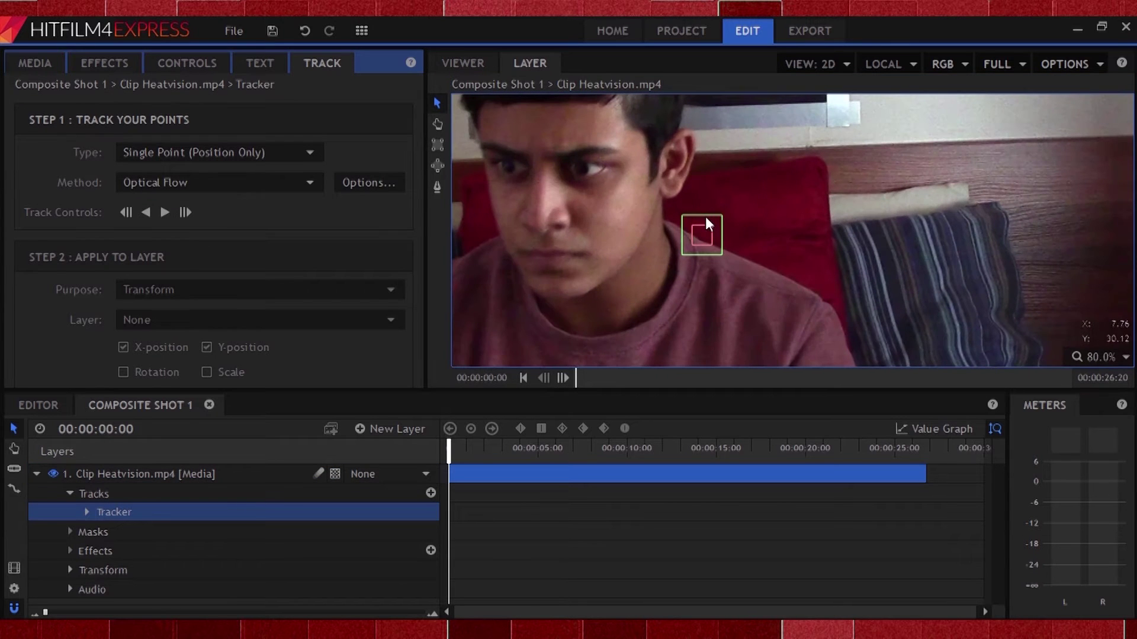
{"action": "left_click", "coordinate": [706, 217]}
{"action": "left_click_drag", "start_coordinate": [715, 219], "coordinate": [627, 183]}
{"action": "left_click_drag", "start_coordinate": [689, 228], "coordinate": [515, 167]}
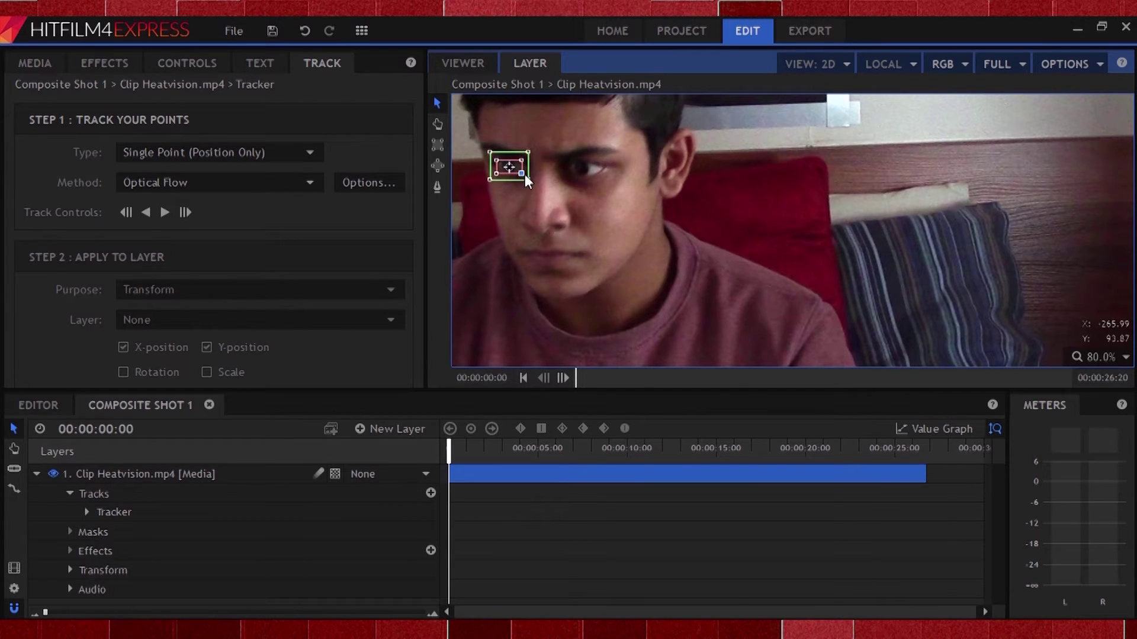
{"action": "left_click", "coordinate": [165, 212]}
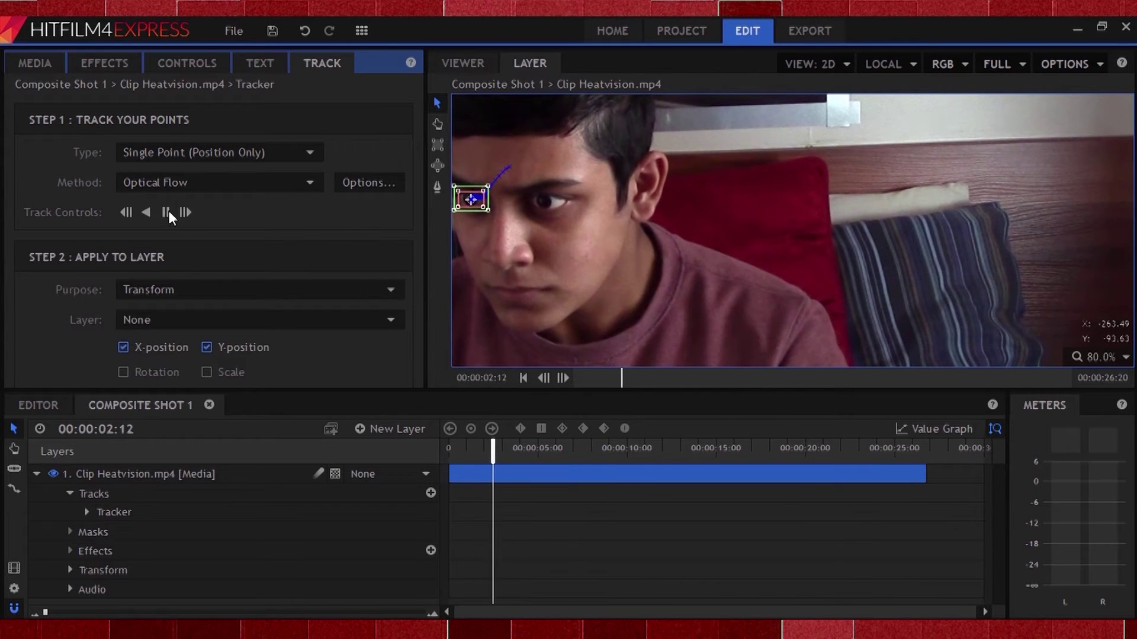
{"action": "left_click", "coordinate": [166, 210]}
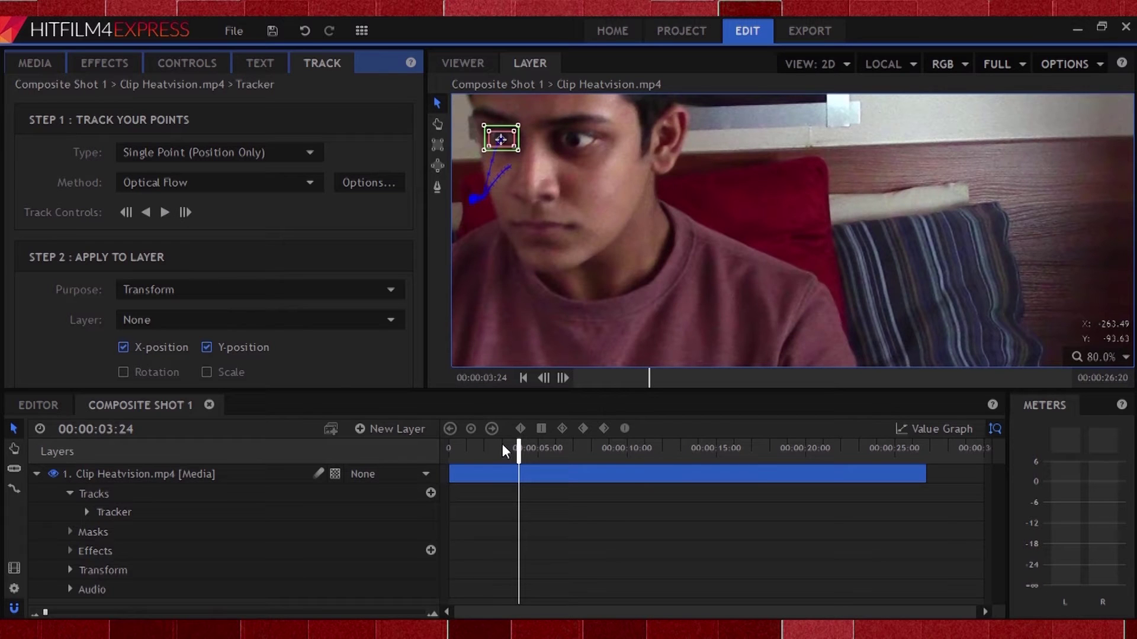
Step: Create a new point layer and rename it Right Eye
{"action": "left_click", "coordinate": [363, 428]}
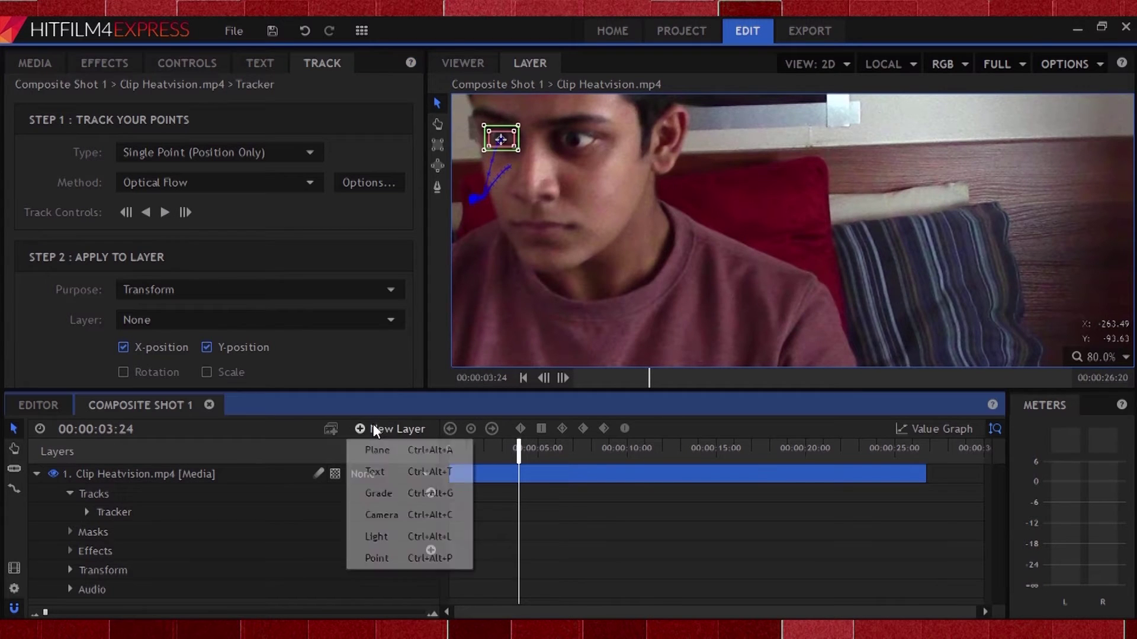
{"action": "left_click", "coordinate": [394, 557]}
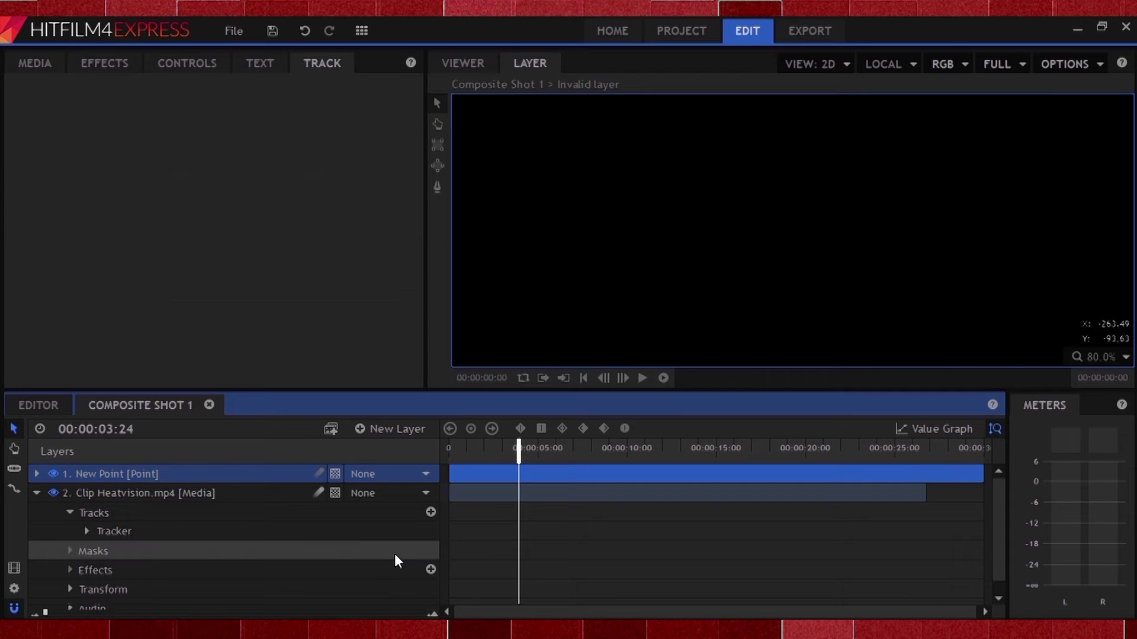
{"action": "double_click", "coordinate": [138, 475]}
{"action": "type", "text": "Right Eye"}
{"action": "key", "text": "Return"}
Step: Apply the tracker's X and Y position data to the Right Eye point layer as a transform
{"action": "left_click", "coordinate": [128, 494]}
{"action": "left_click", "coordinate": [115, 532]}
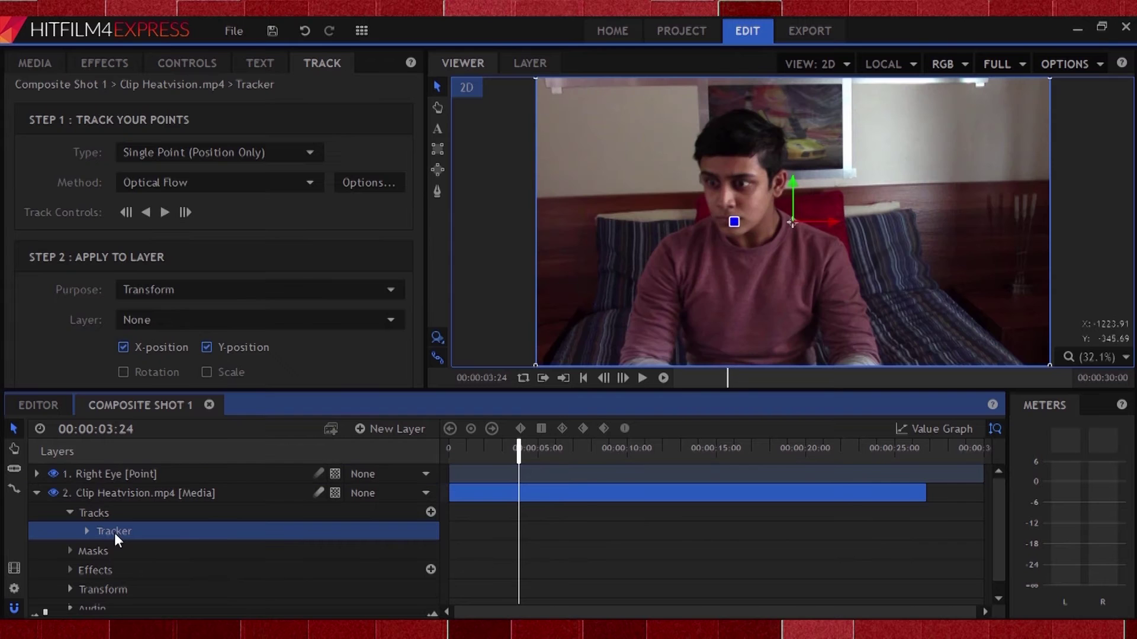
{"action": "left_click", "coordinate": [148, 322]}
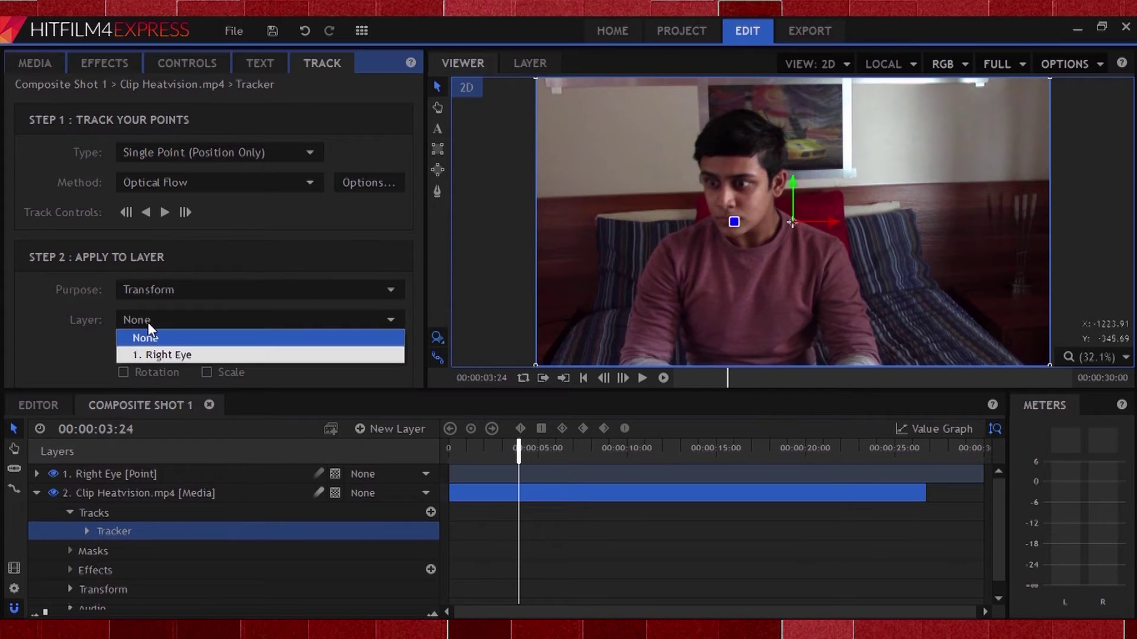
{"action": "left_click", "coordinate": [172, 355]}
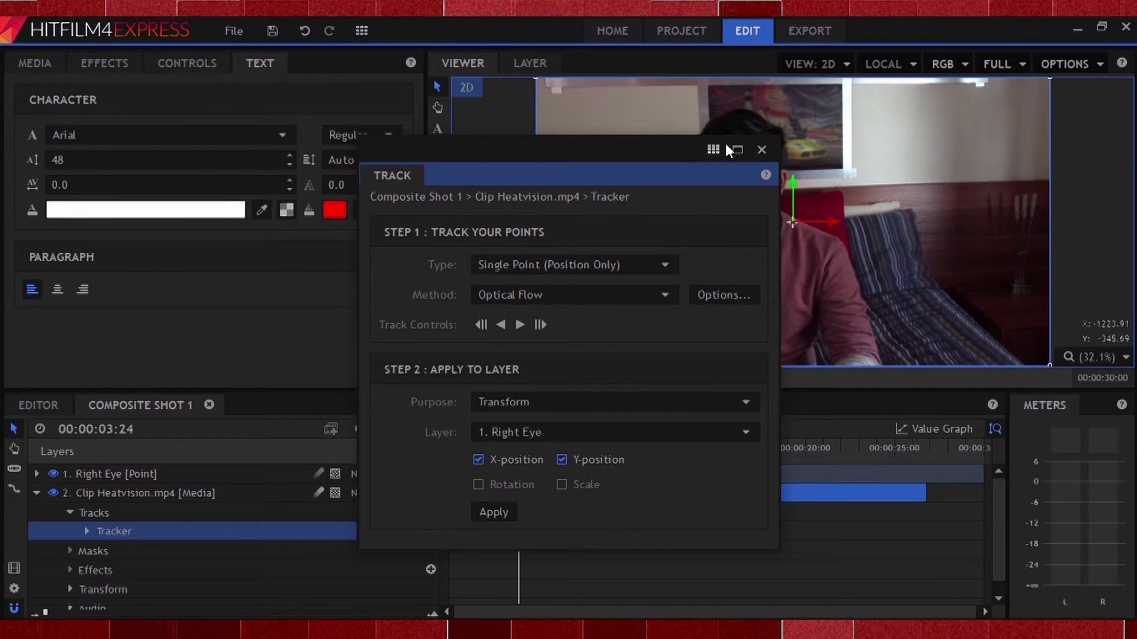
{"action": "left_click", "coordinate": [733, 149]}
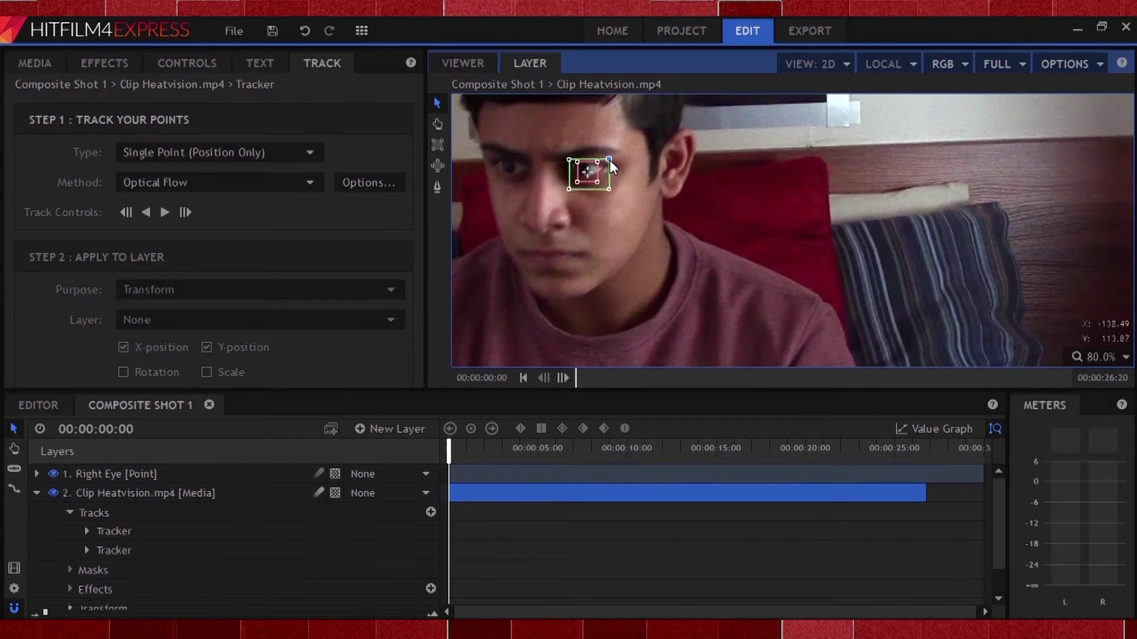
Step: Track the subject's left eye forward with the second tracker and name the new point layer Left Eye
{"action": "left_click", "coordinate": [165, 212]}
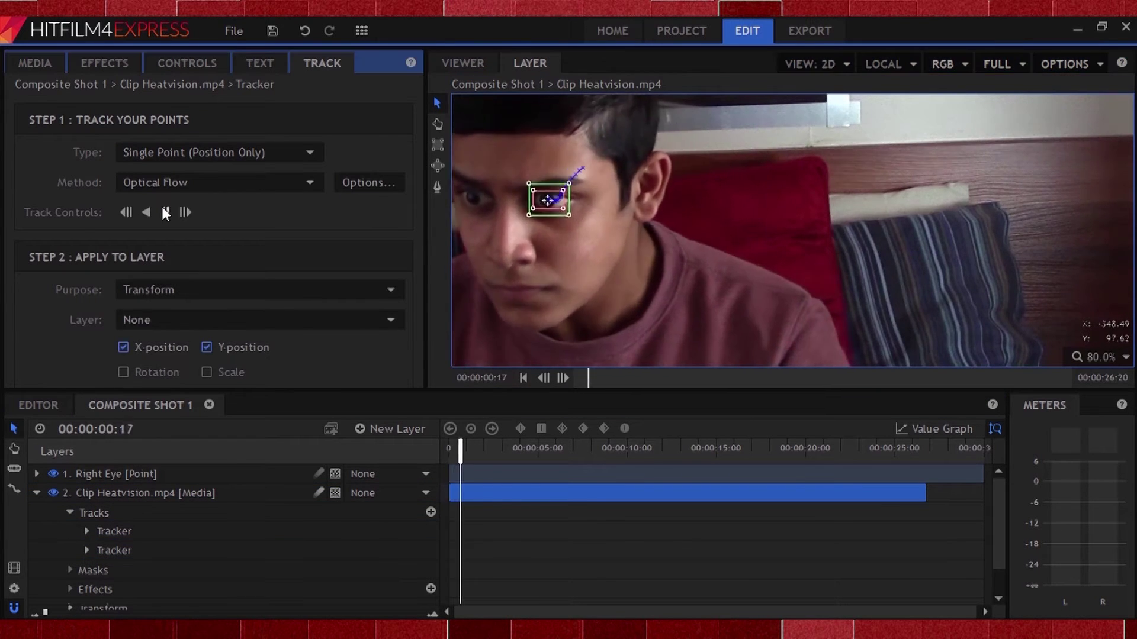
{"action": "left_click", "coordinate": [165, 212]}
{"action": "type", "text": "Le"}
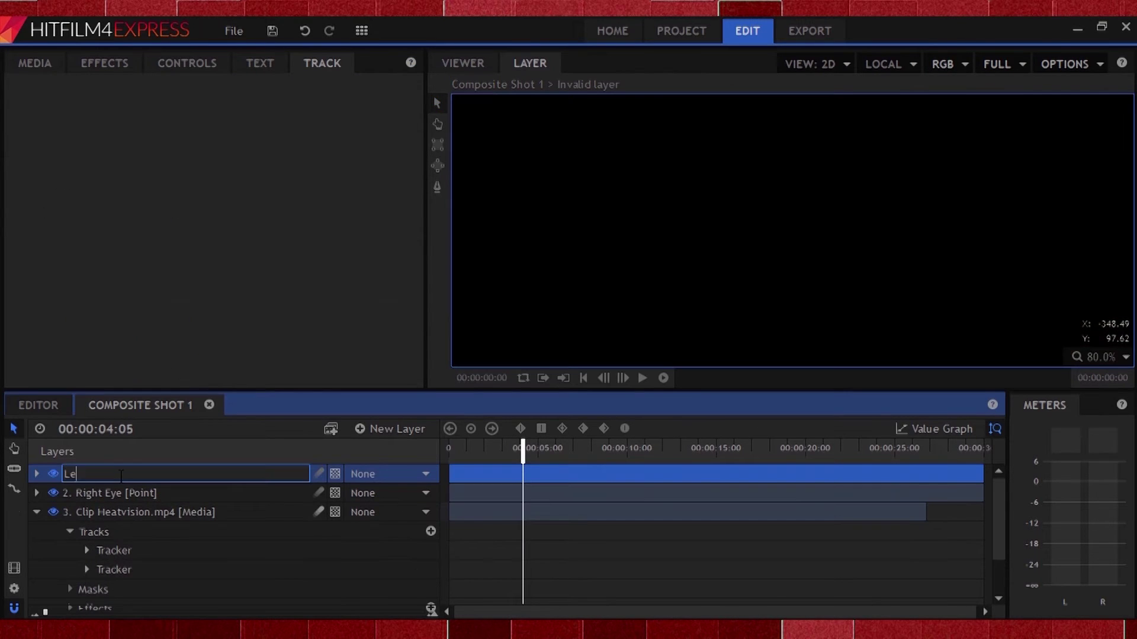
{"action": "type", "text": "ft Eye"}
{"action": "key", "text": "Return"}
Step: Show the composite shot in the Viewer and look through the effects library categories
{"action": "left_click", "coordinate": [463, 62]}
{"action": "left_click", "coordinate": [651, 195]}
{"action": "left_click", "coordinate": [520, 61]}
{"action": "left_click", "coordinate": [462, 63]}
{"action": "left_click", "coordinate": [187, 63]}
{"action": "left_click", "coordinate": [69, 165]}
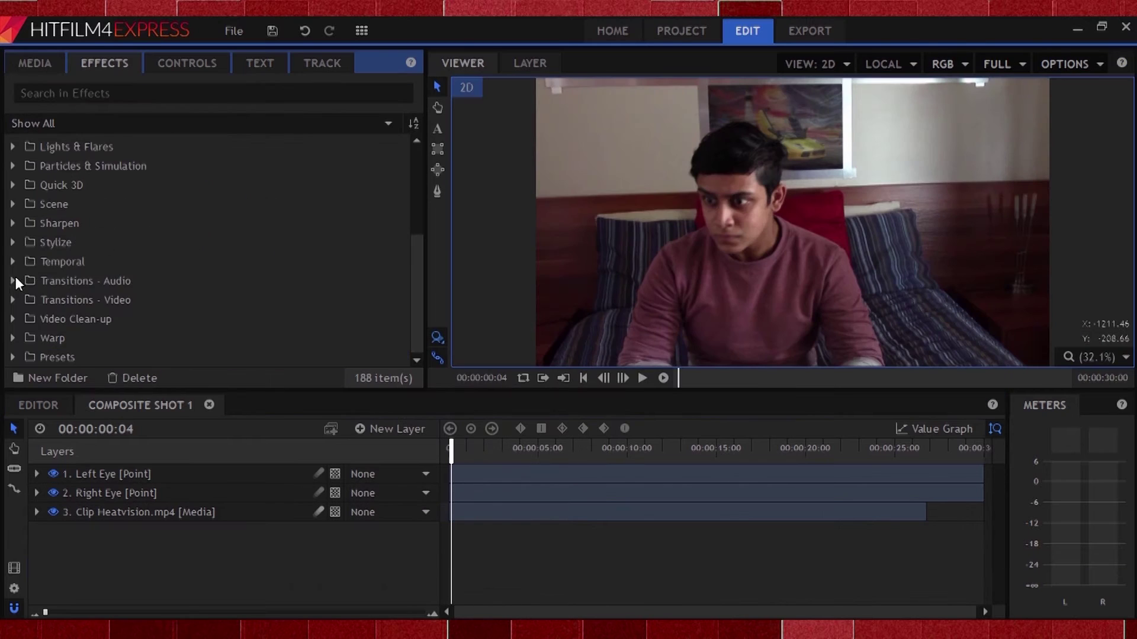
{"action": "scroll", "coordinate": [89, 290], "scroll_direction": "up", "scroll_amount": 3}
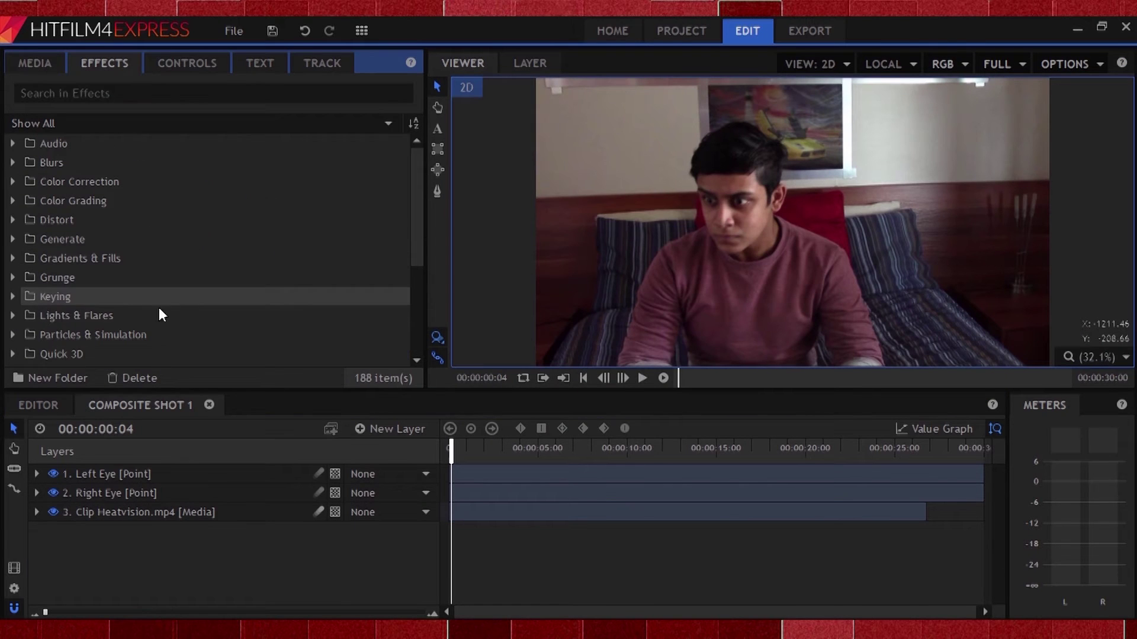
Step: Create a black 1920 x 1080 plane layer named Beam
{"action": "left_click", "coordinate": [370, 430]}
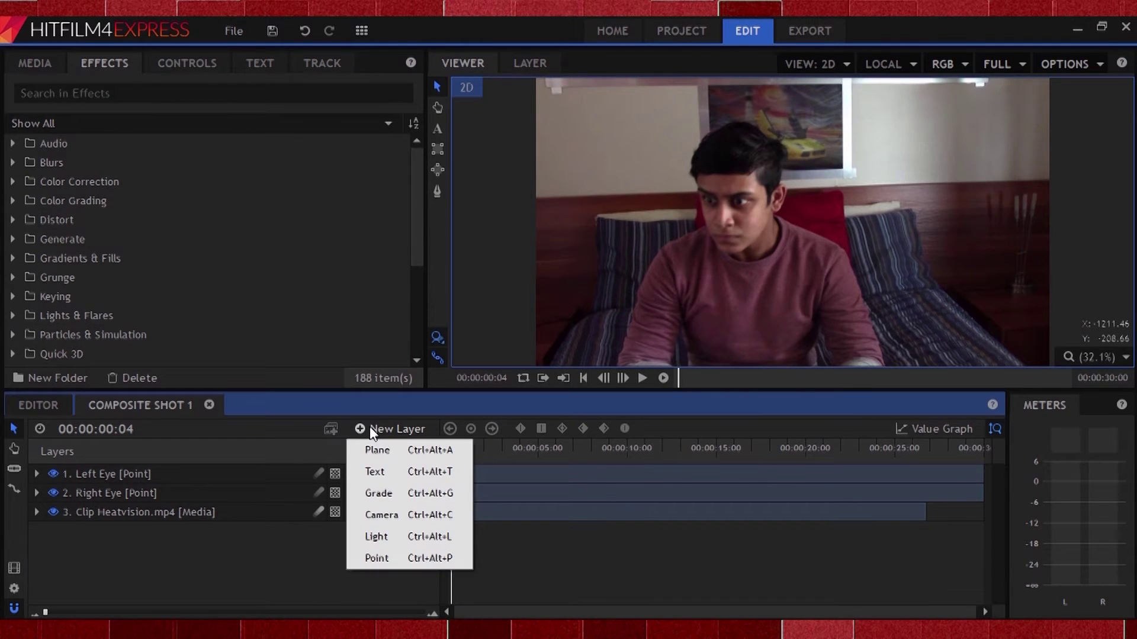
{"action": "left_click", "coordinate": [379, 450]}
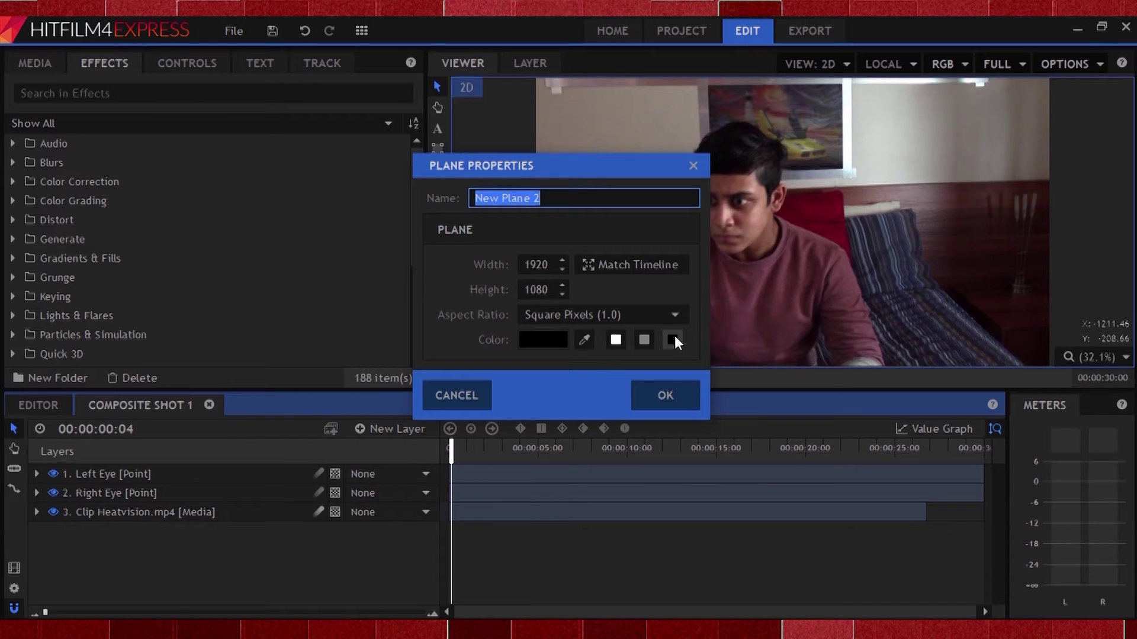
{"action": "type", "text": "Beam"}
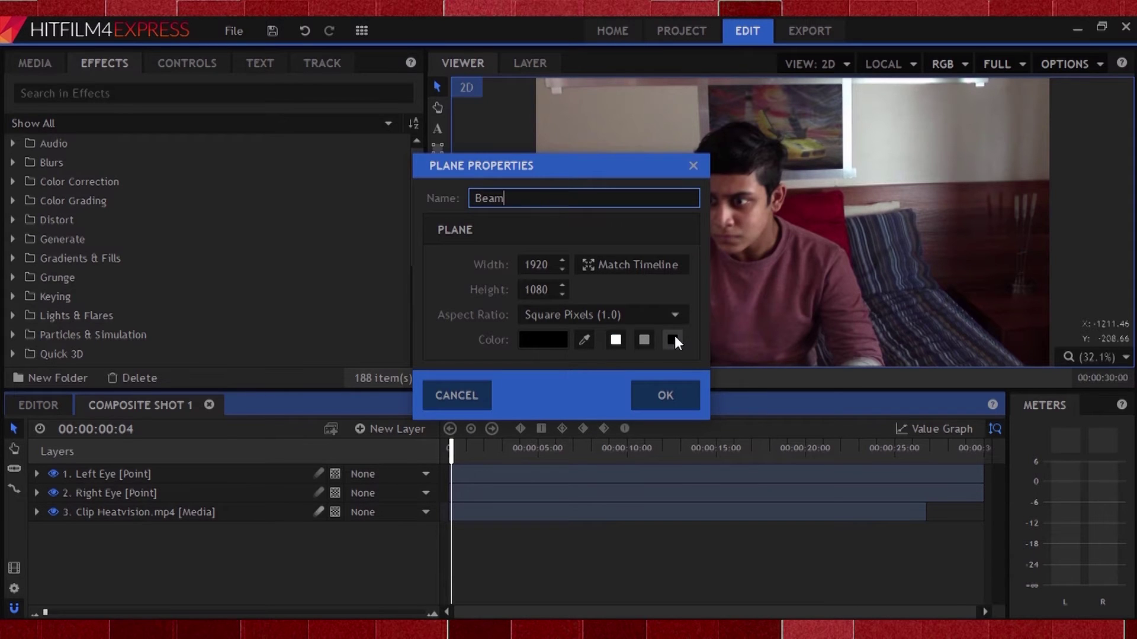
{"action": "key", "text": "Return"}
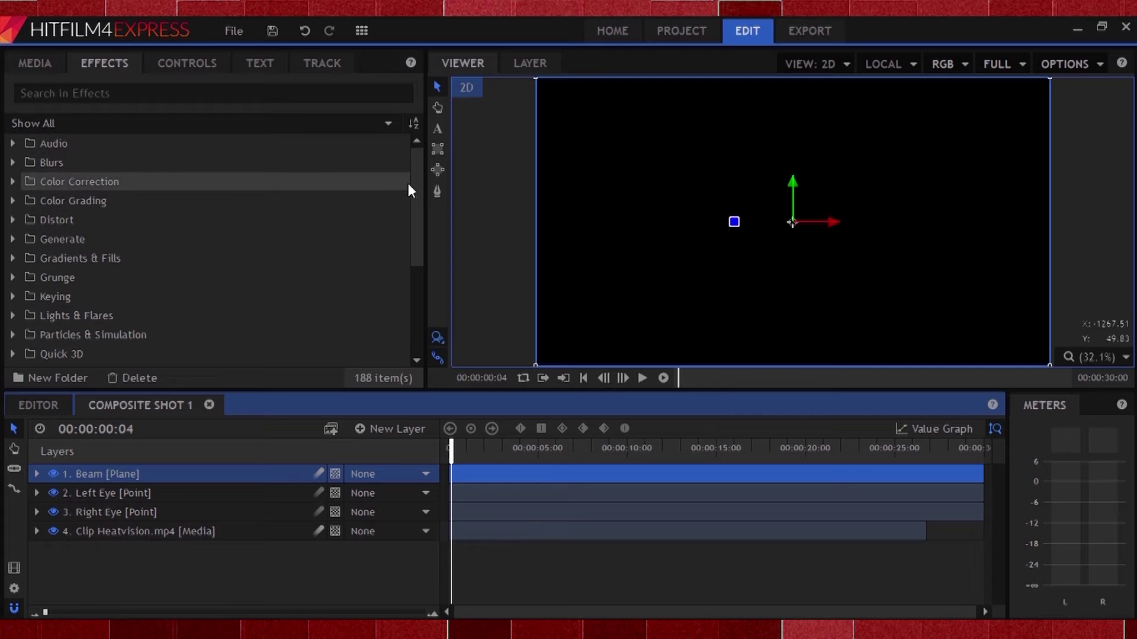
Step: Apply the Heat Vision Beam preset to the Beam plane
{"action": "left_click_drag", "start_coordinate": [418, 186], "coordinate": [421, 332]}
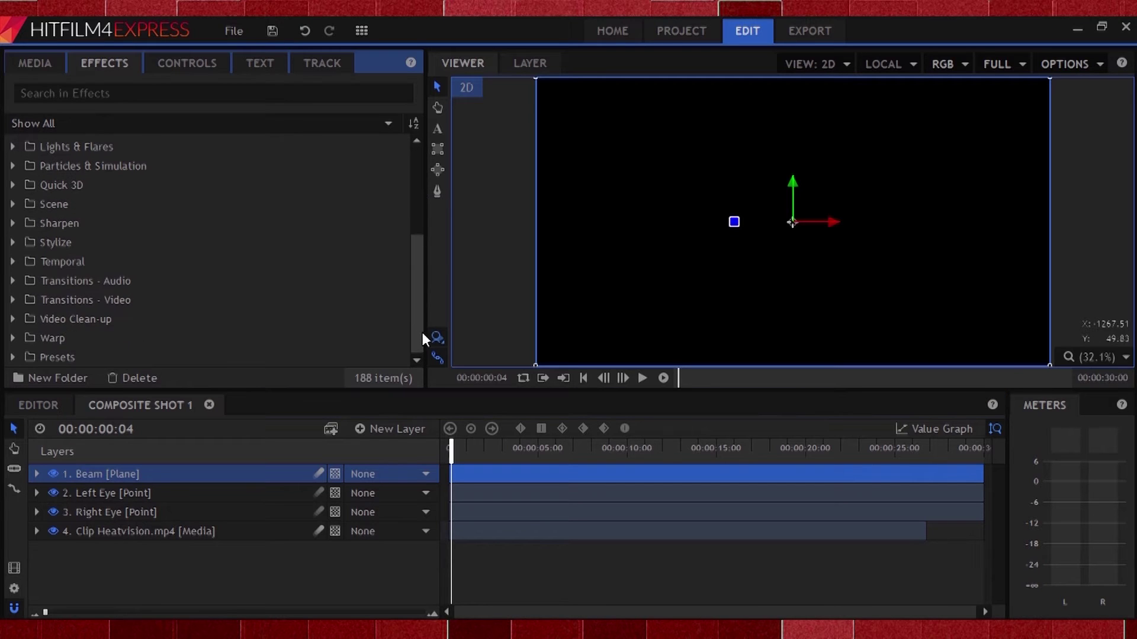
{"action": "left_click", "coordinate": [11, 355]}
{"action": "left_click_drag", "start_coordinate": [57, 357], "coordinate": [115, 476]}
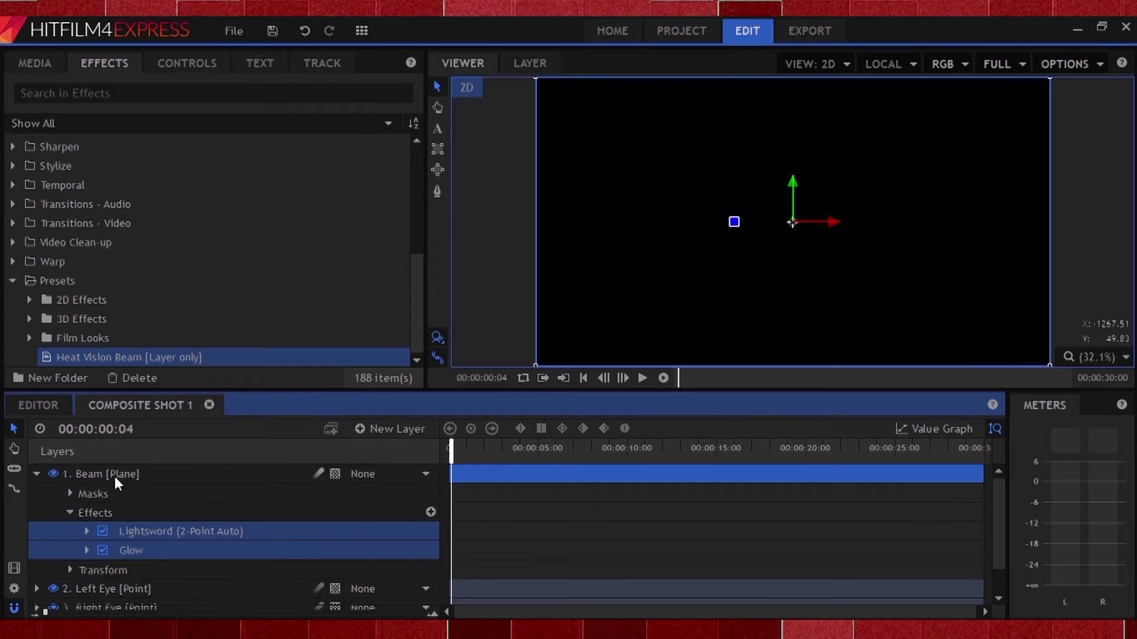
{"action": "left_click", "coordinate": [37, 474]}
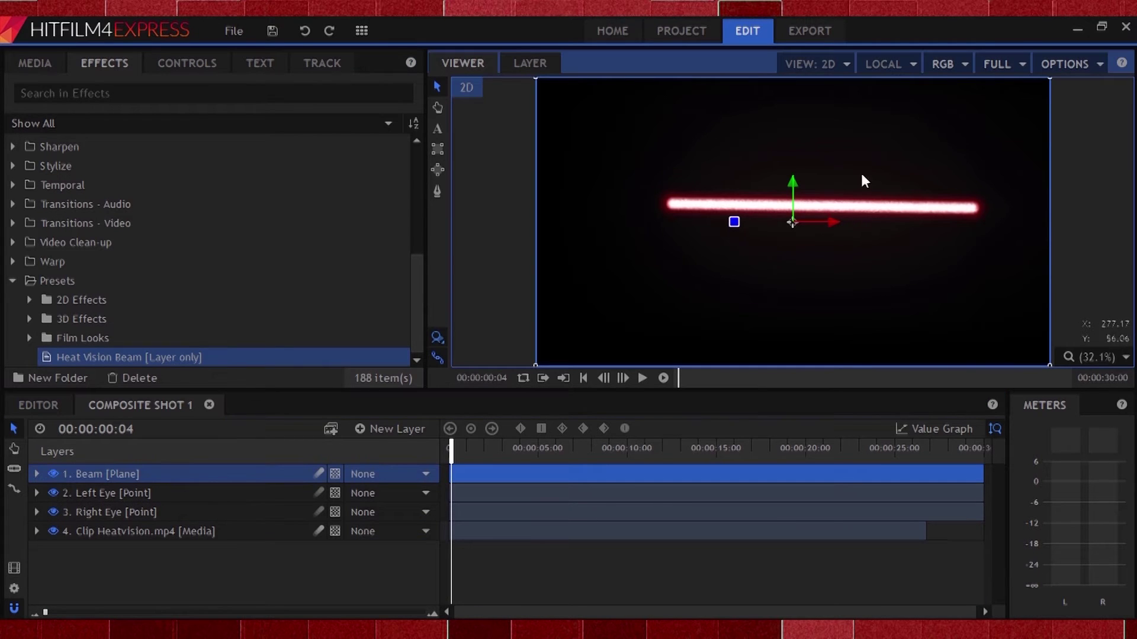
Step: Change the Beam layer's blend mode so its black background drops out over the footage
{"action": "right_click", "coordinate": [264, 480]}
{"action": "mouse_move", "coordinate": [292, 117]}
{"action": "left_click", "coordinate": [509, 143]}
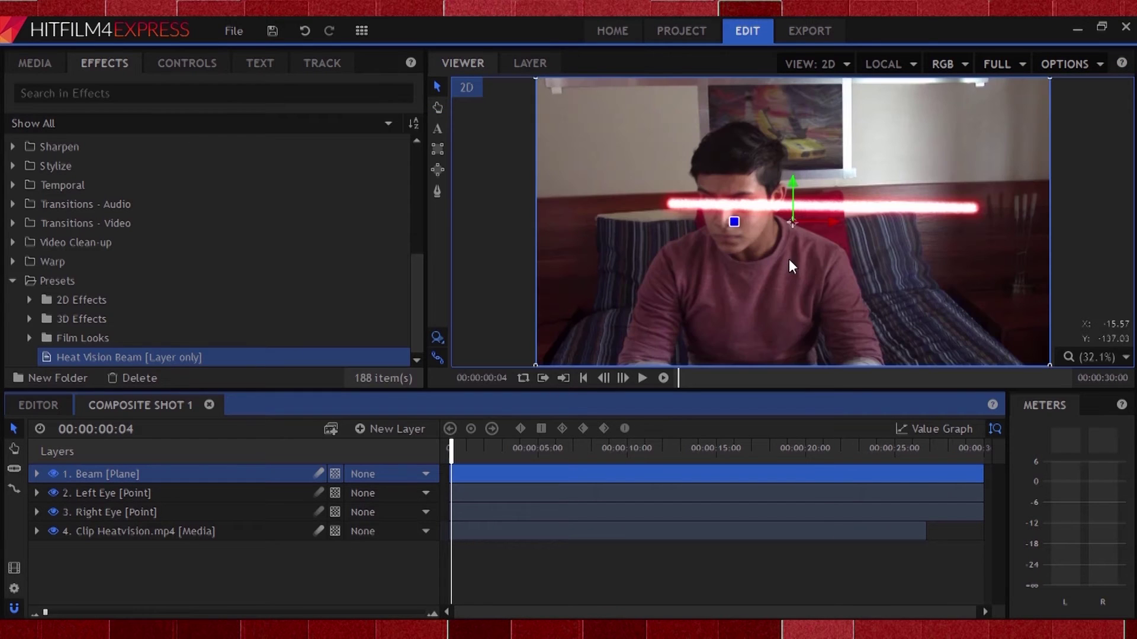
Step: Move the Lightsword hilt onto the right eye at about -308.3, 87.2 and the tip to the frame's lower-left corner
{"action": "left_click", "coordinate": [187, 60]}
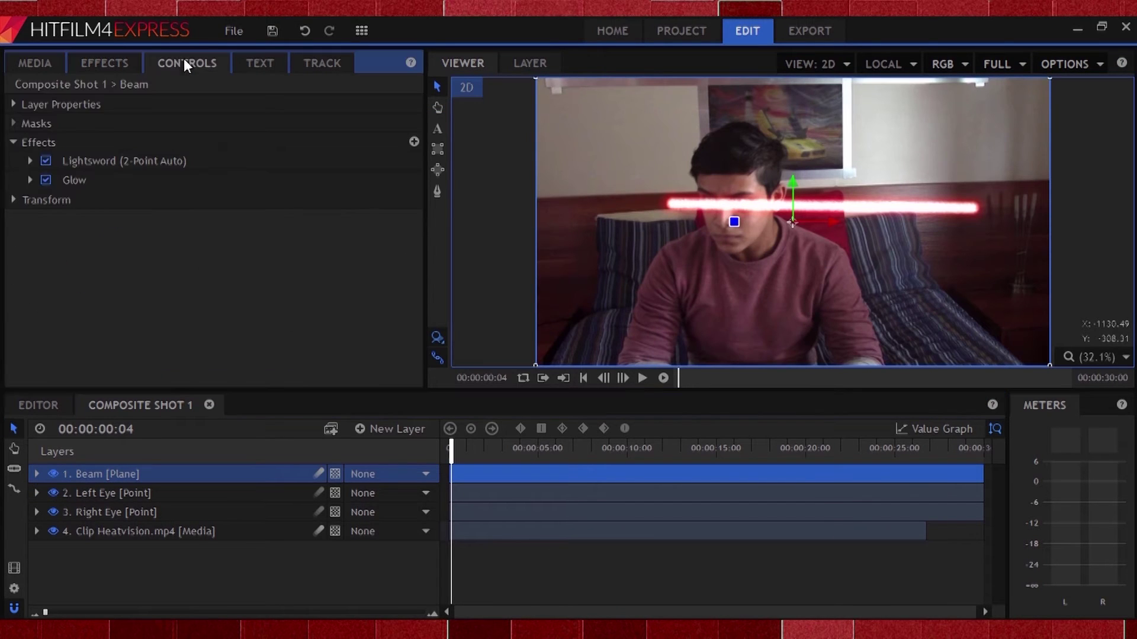
{"action": "left_click", "coordinate": [31, 162]}
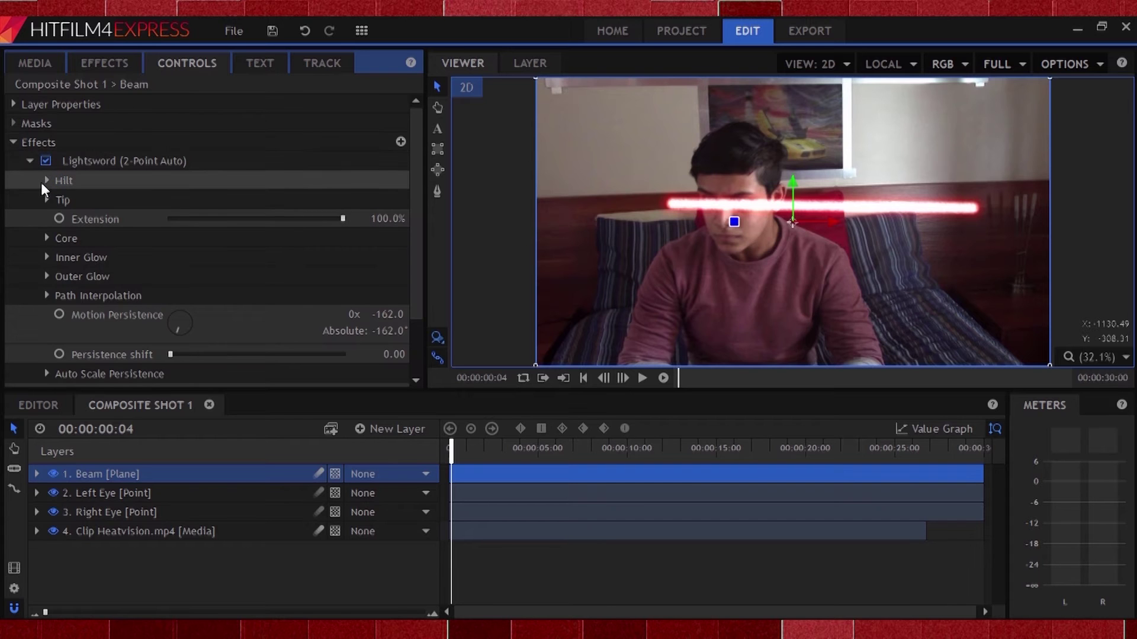
{"action": "left_click", "coordinate": [45, 160]}
{"action": "left_click", "coordinate": [53, 178]}
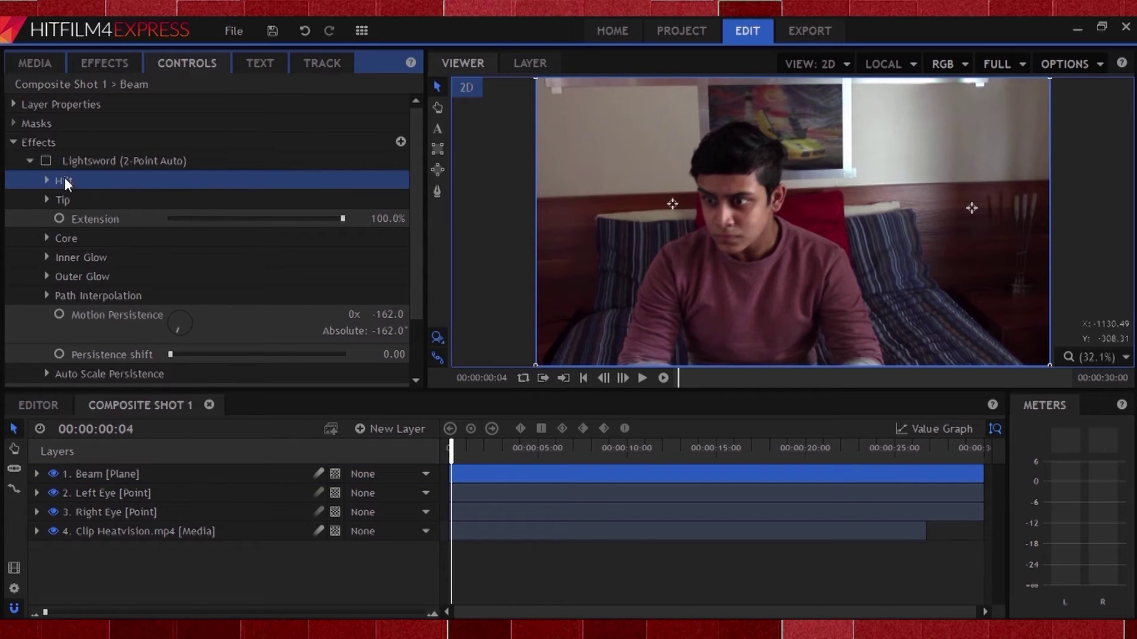
{"action": "left_click", "coordinate": [47, 180]}
{"action": "left_click", "coordinate": [278, 219]}
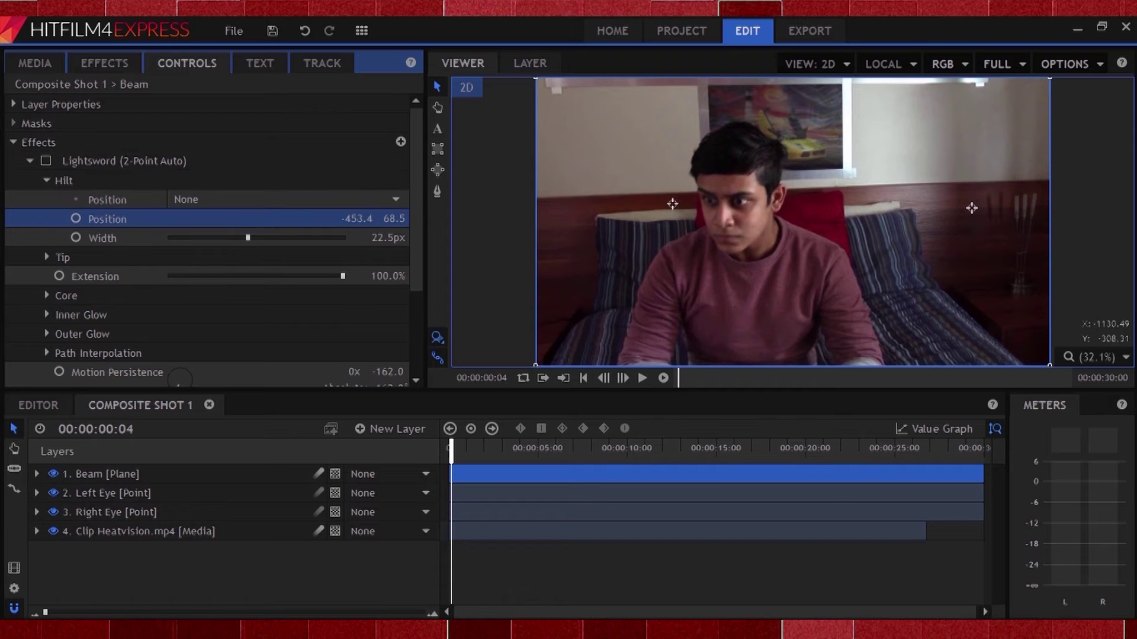
{"action": "mouse_move", "coordinate": [670, 203]}
{"action": "left_mouse_down"}
{"action": "mouse_move", "coordinate": [629, 204]}
{"action": "mouse_move", "coordinate": [686, 204]}
{"action": "left_mouse_up"}
{"action": "left_click_drag", "start_coordinate": [445, 215], "coordinate": [452, 211]}
{"action": "left_click_drag", "start_coordinate": [973, 208], "coordinate": [971, 216]}
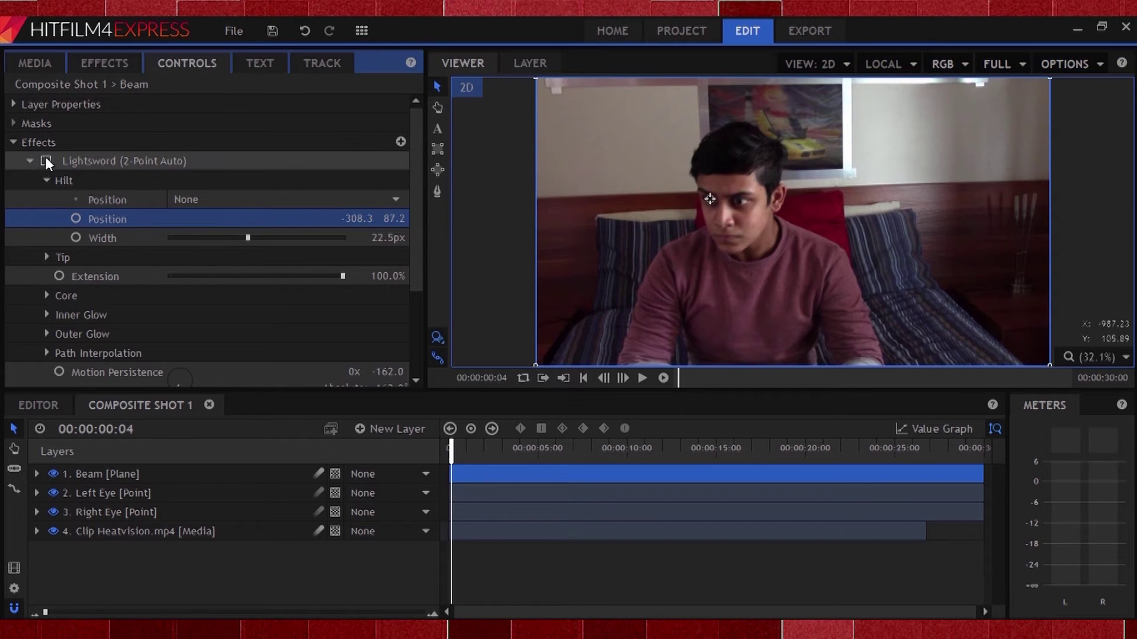
{"action": "left_click", "coordinate": [47, 162]}
Step: Set the Lightsword effect's core width to 274%
{"action": "scroll", "coordinate": [114, 225], "scroll_direction": "down", "scroll_amount": 3}
{"action": "left_click", "coordinate": [46, 201]}
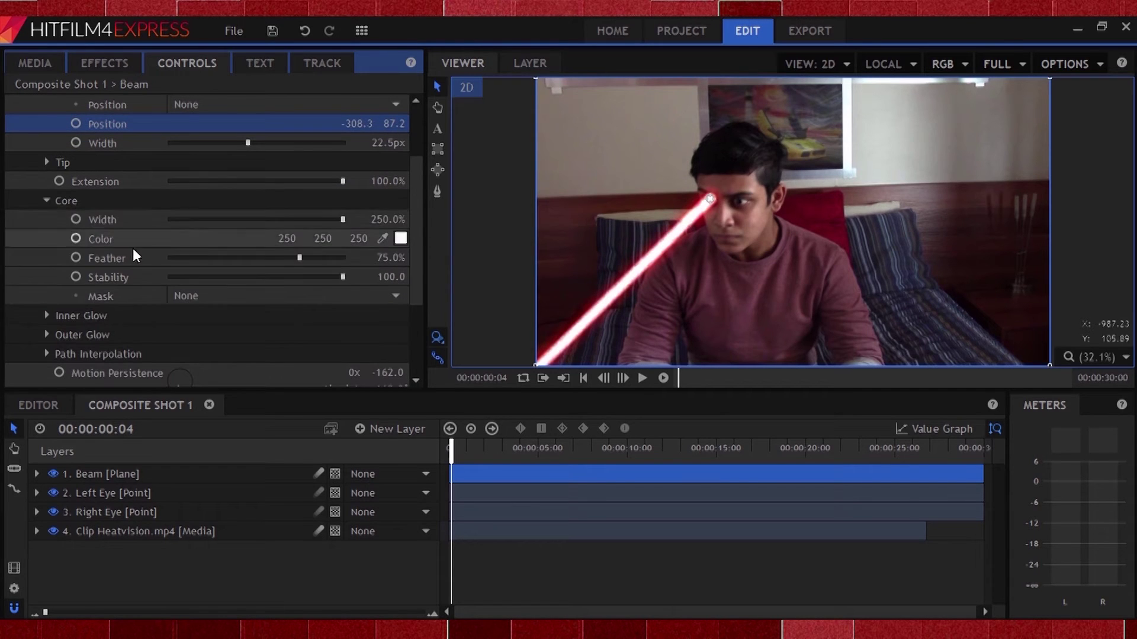
{"action": "left_click", "coordinate": [373, 219]}
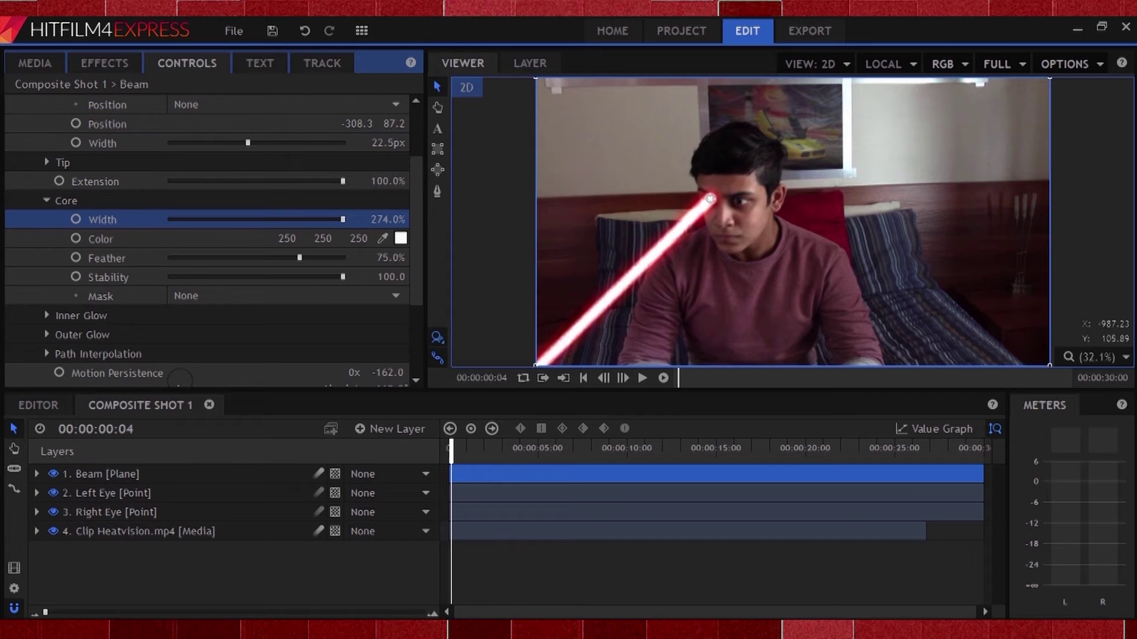
Step: Expand the Lightsword tip settings and link the hilt position to the Right Eye point layer
{"action": "scroll", "coordinate": [113, 246], "scroll_direction": "up", "scroll_amount": 3}
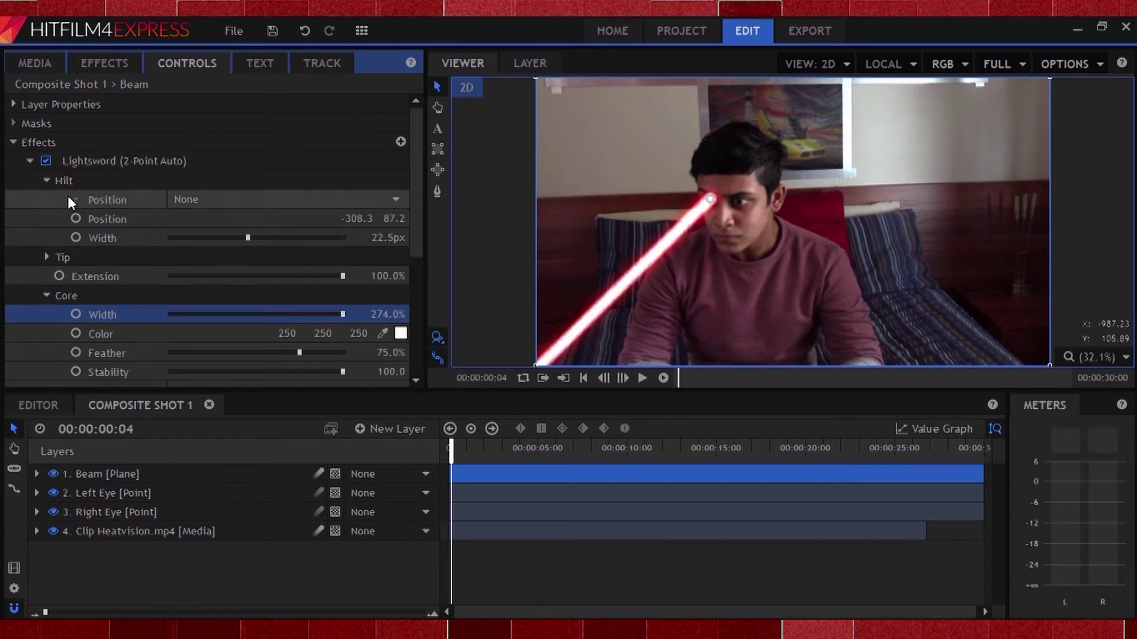
{"action": "left_click", "coordinate": [42, 251]}
{"action": "left_click", "coordinate": [45, 254]}
{"action": "left_click", "coordinate": [45, 254]}
{"action": "left_click", "coordinate": [218, 200]}
{"action": "left_click", "coordinate": [208, 251]}
{"action": "left_click", "coordinate": [100, 410]}
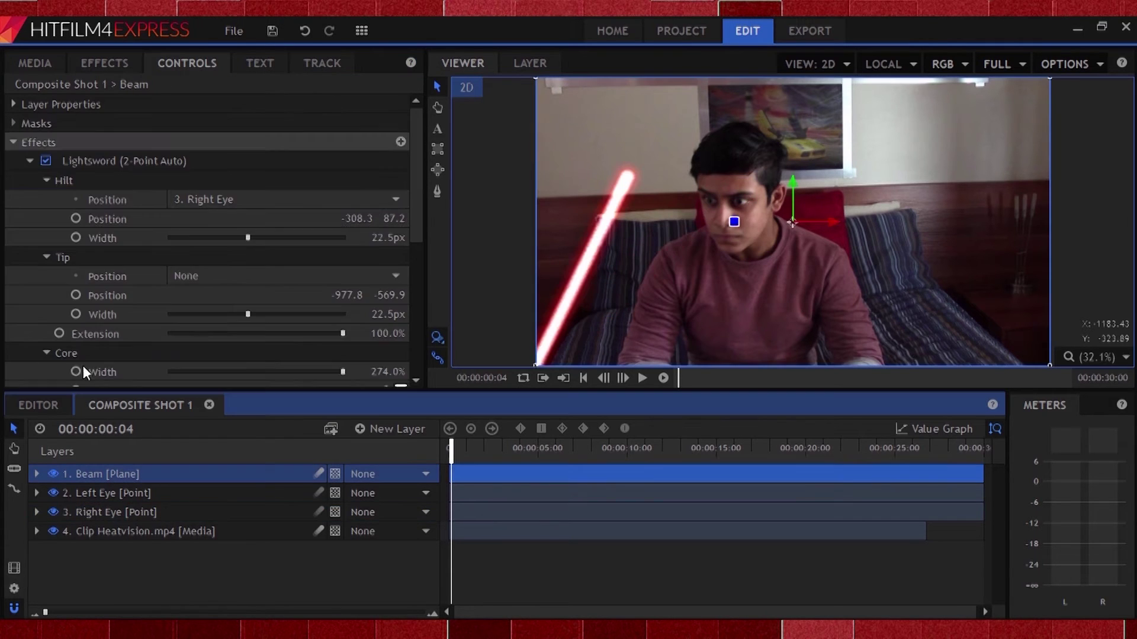
Step: Set both coordinates of the Lightsword's hilt position to 0
{"action": "left_click", "coordinate": [354, 218]}
{"action": "type", "text": "0"}
{"action": "key", "text": "Return"}
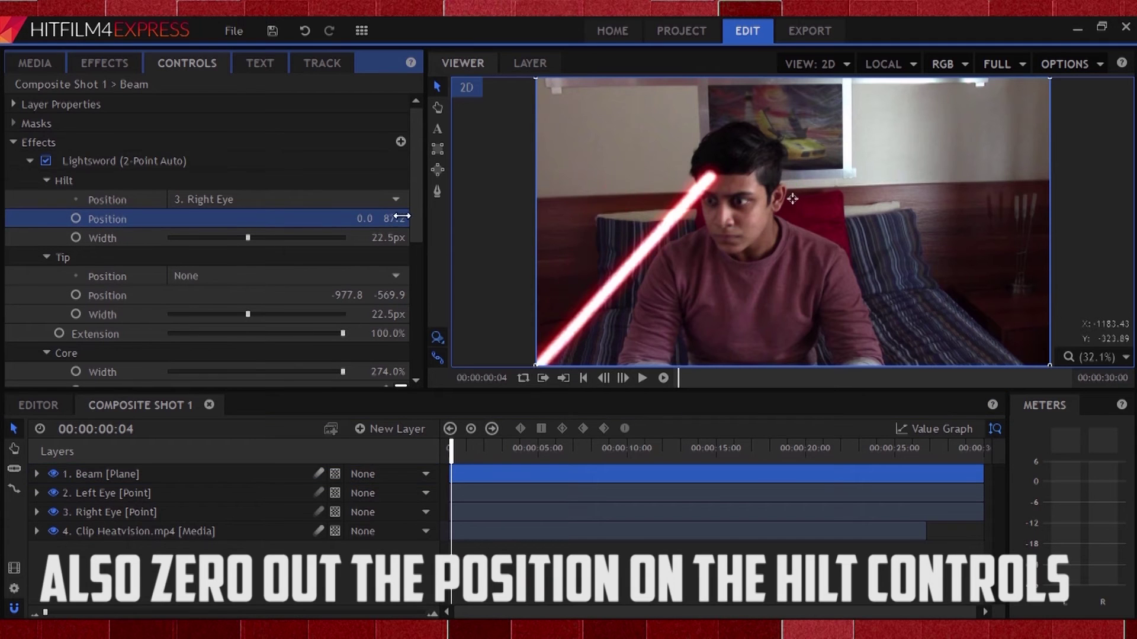
{"action": "left_click", "coordinate": [395, 222]}
{"action": "type", "text": "0"}
{"action": "key", "text": "Return"}
Step: Duplicate the Lightsword effect on the Beam layer, expand the copy's hilt settings and temporarily disable the copy
{"action": "left_click", "coordinate": [77, 162]}
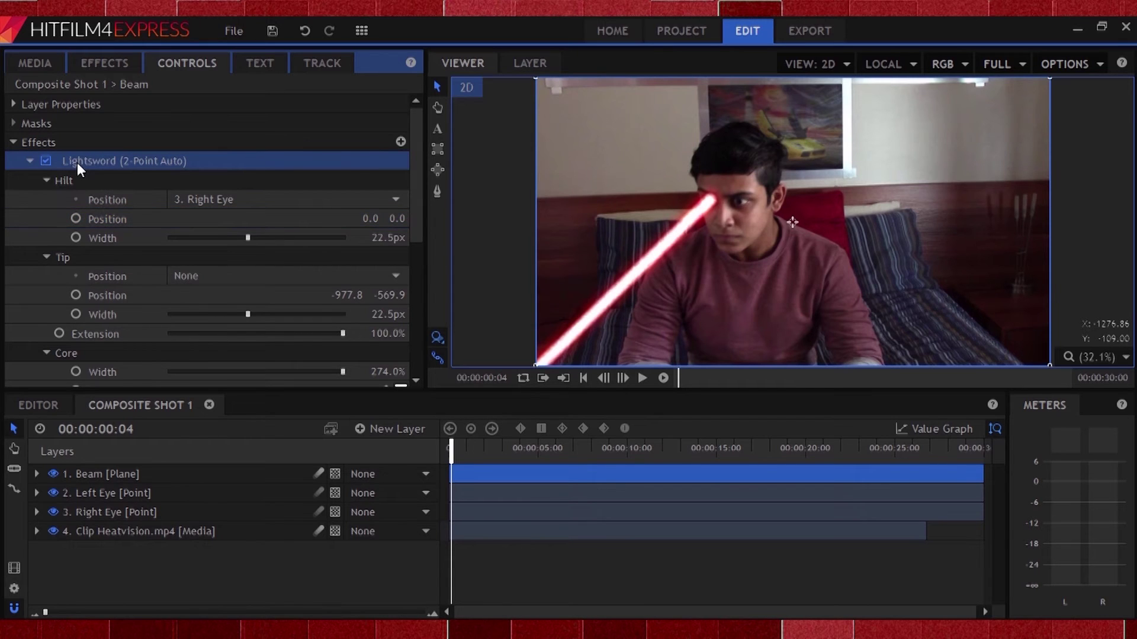
{"action": "key", "text": "ctrl+d"}
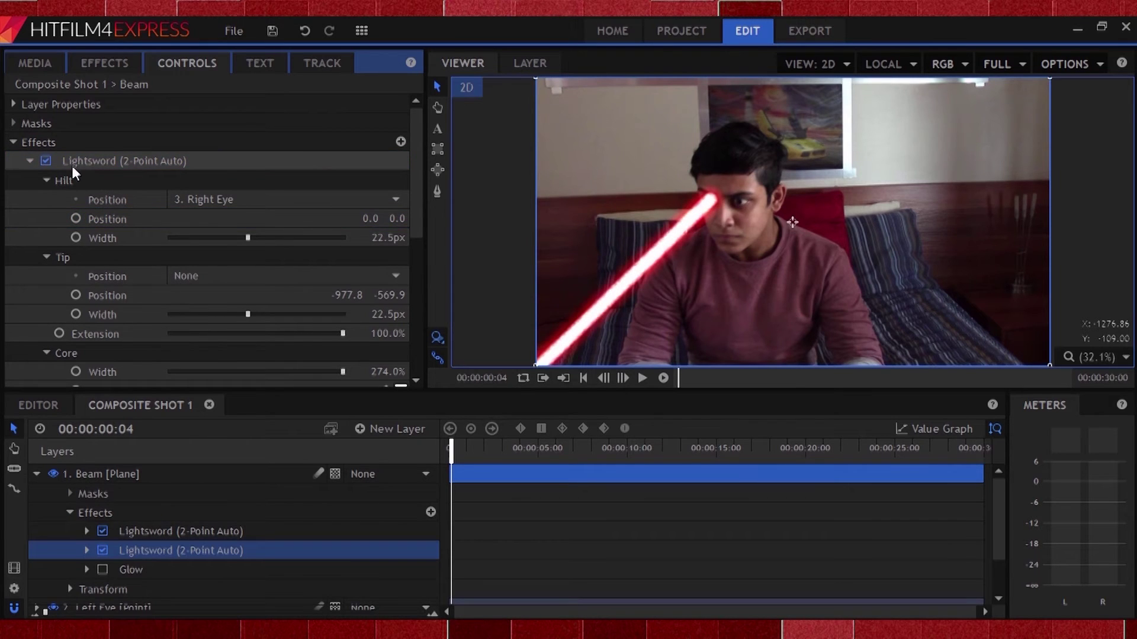
{"action": "left_click", "coordinate": [31, 161]}
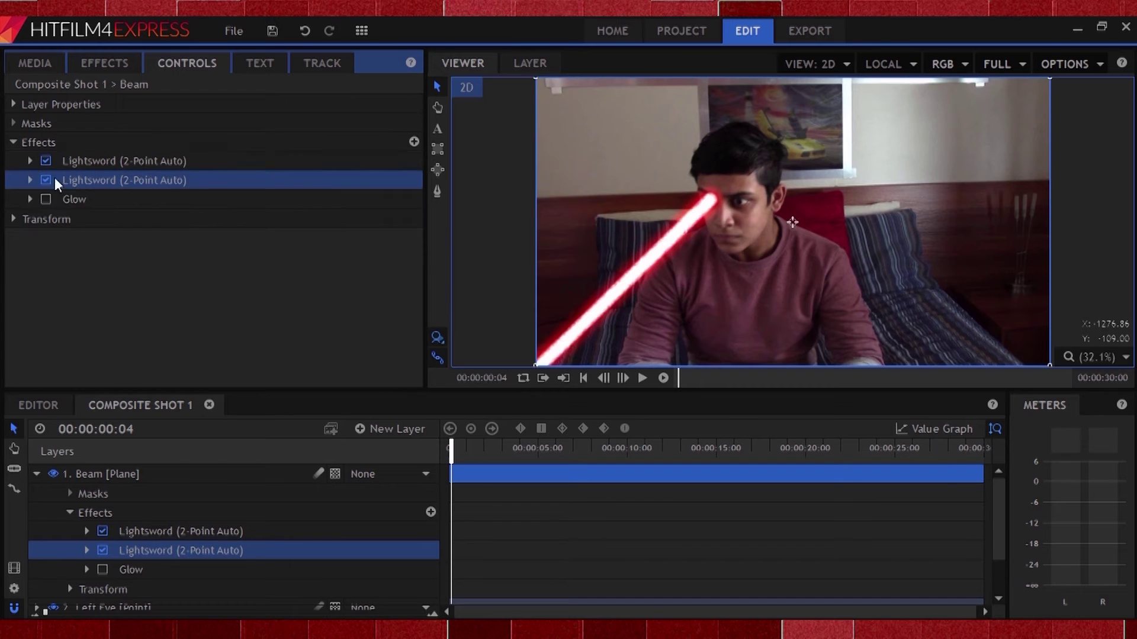
{"action": "left_click", "coordinate": [30, 180]}
{"action": "left_click", "coordinate": [46, 180]}
{"action": "left_click", "coordinate": [46, 199]}
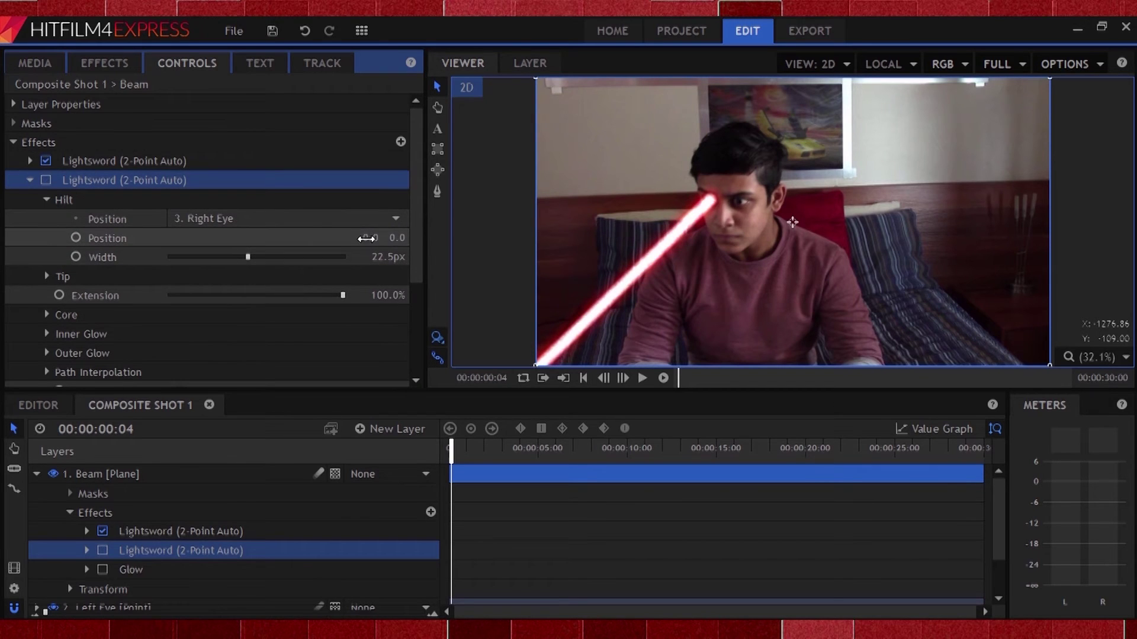
Step: Re-enable the duplicate Lightsword and reposition it over the face, with its hilt at about -15.3, 23.9
{"action": "left_click_drag", "start_coordinate": [364, 238], "coordinate": [379, 238]}
{"action": "left_click_drag", "start_coordinate": [806, 222], "coordinate": [756, 207]}
{"action": "scroll", "coordinate": [490, 320], "scroll_direction": "down", "scroll_amount": 3}
{"action": "left_click", "coordinate": [46, 180]}
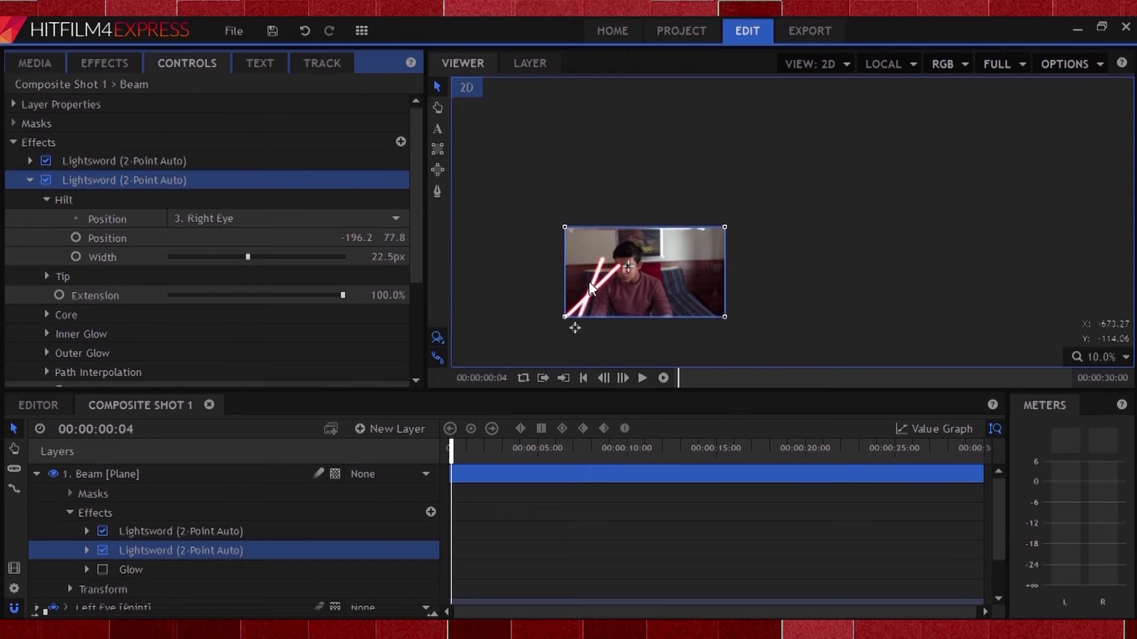
{"action": "scroll", "coordinate": [613, 283], "scroll_direction": "up", "scroll_amount": 4}
{"action": "left_click_drag", "start_coordinate": [695, 200], "coordinate": [770, 221]}
Step: Link the duplicate Lightsword's hilt to the Left Eye point layer and set both hilt position coordinates to 0
{"action": "left_click", "coordinate": [196, 219]}
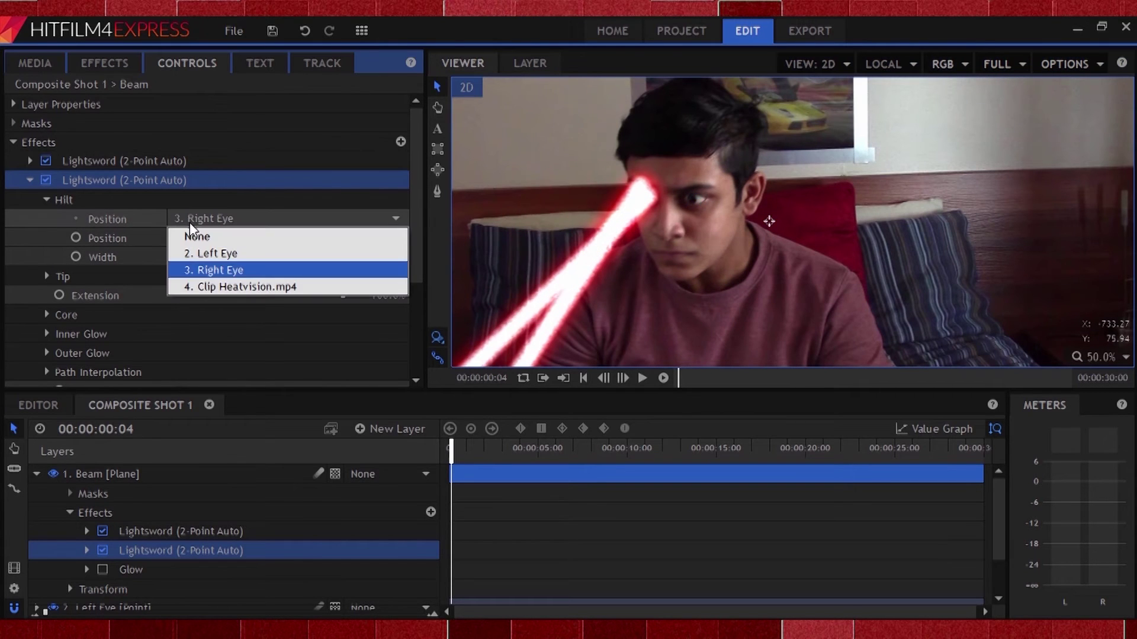
{"action": "left_click", "coordinate": [222, 253]}
{"action": "left_click", "coordinate": [356, 237]}
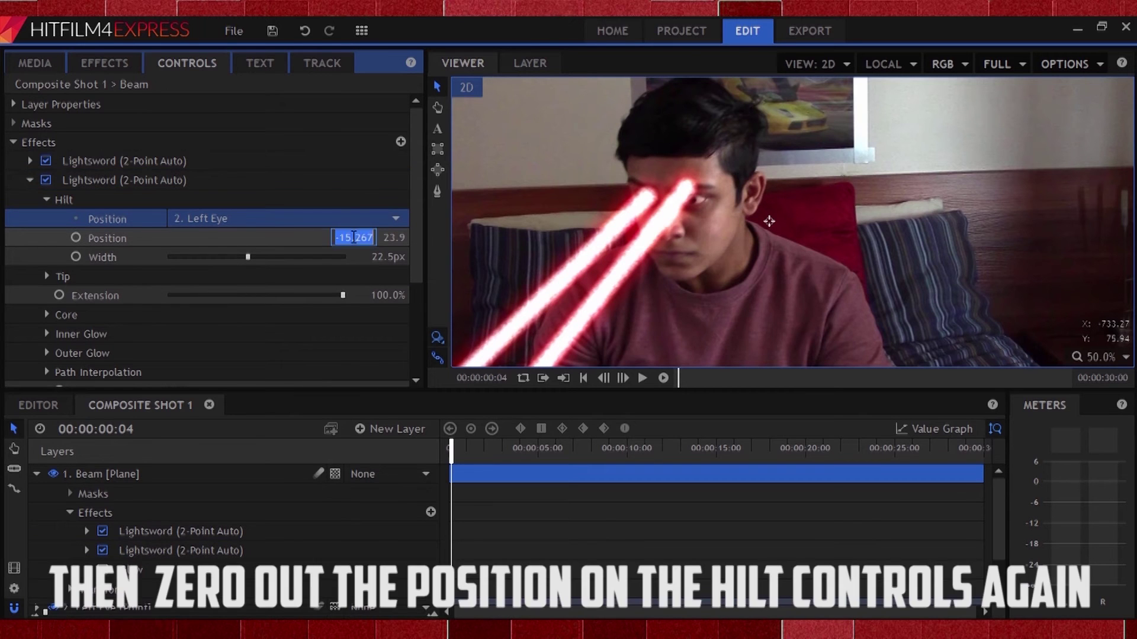
{"action": "type", "text": "0"}
{"action": "key", "text": "Return"}
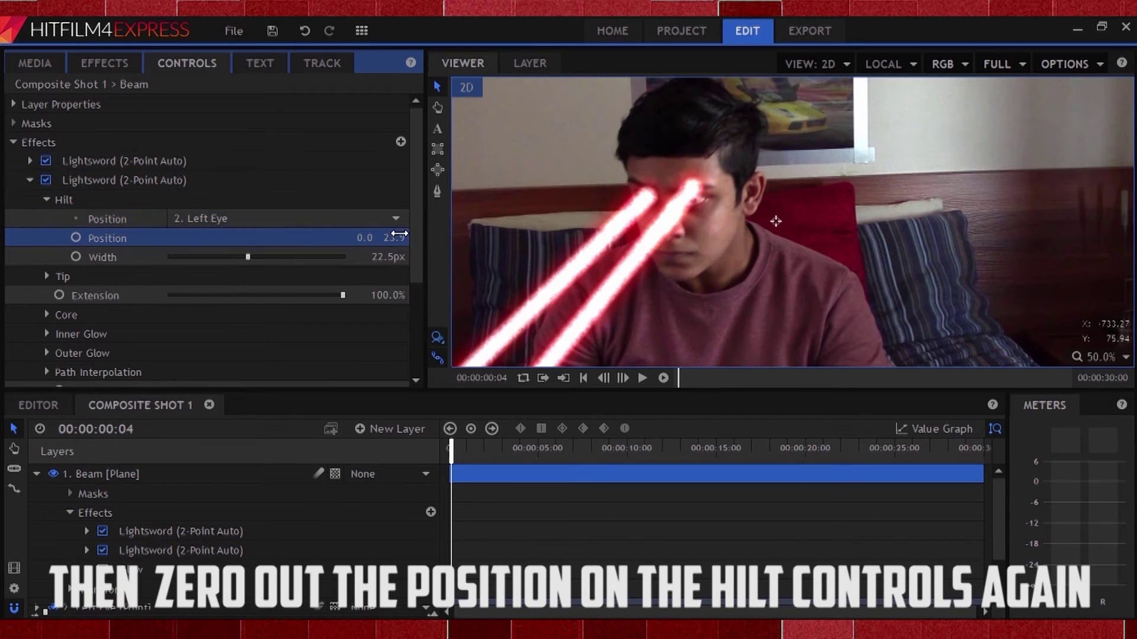
{"action": "left_click", "coordinate": [391, 238]}
{"action": "type", "text": "0"}
{"action": "key", "text": "Return"}
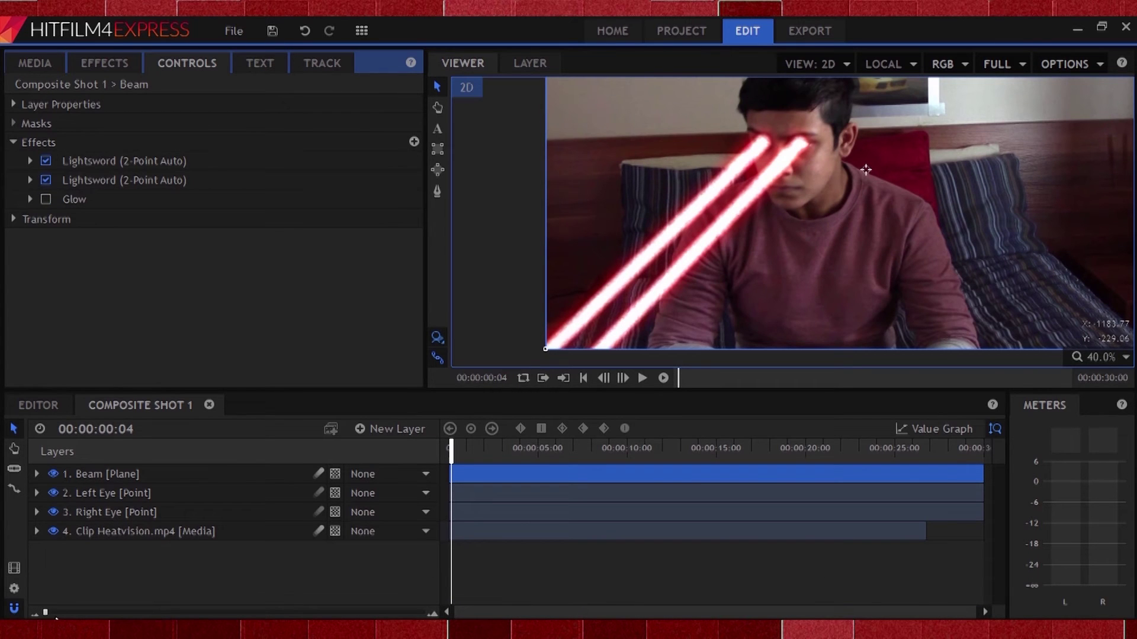
Step: Zoom in the timeline and reduce the Extension of both Lightsword effects to 0%
{"action": "left_click_drag", "start_coordinate": [46, 613], "coordinate": [137, 613]}
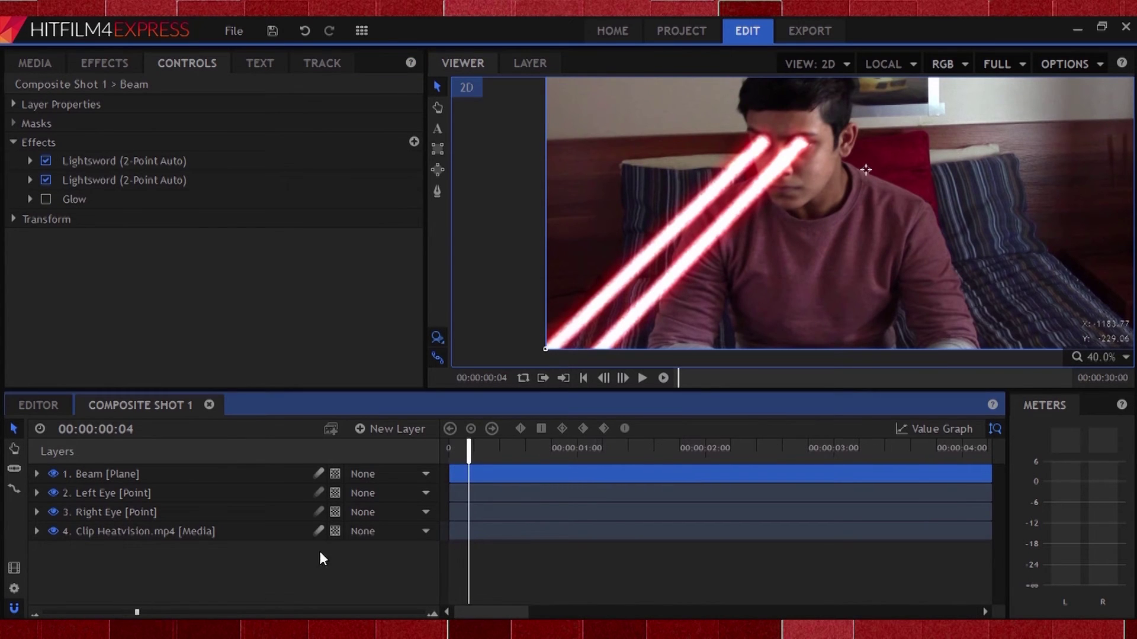
{"action": "left_click", "coordinate": [29, 180]}
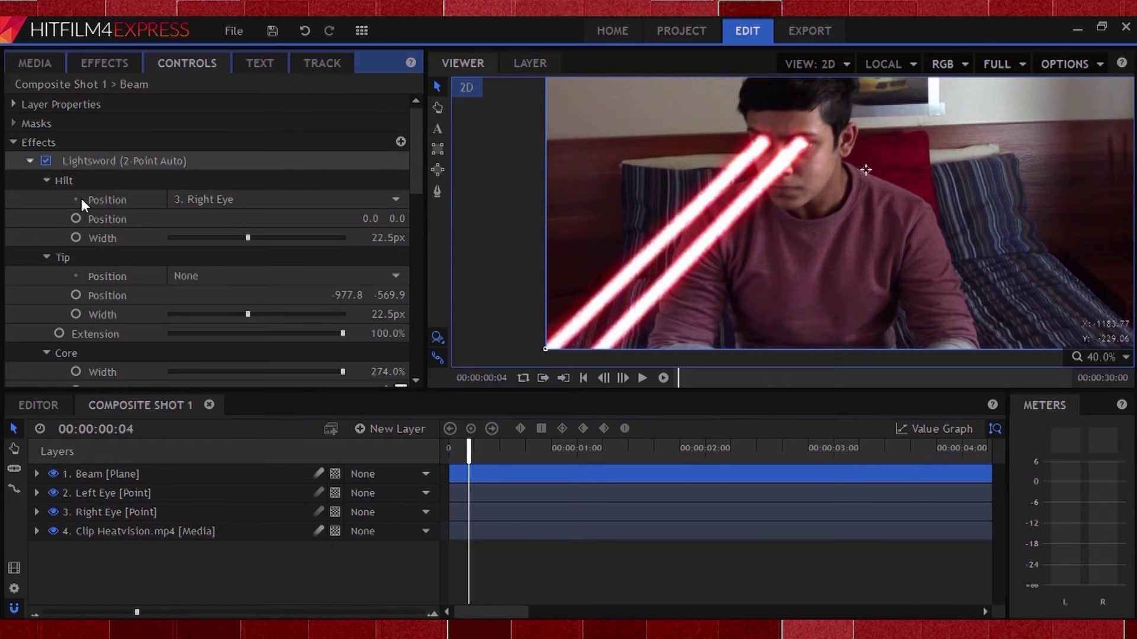
{"action": "left_click_drag", "start_coordinate": [342, 334], "coordinate": [330, 334]}
{"action": "scroll", "coordinate": [58, 337], "scroll_direction": "down", "scroll_amount": 10}
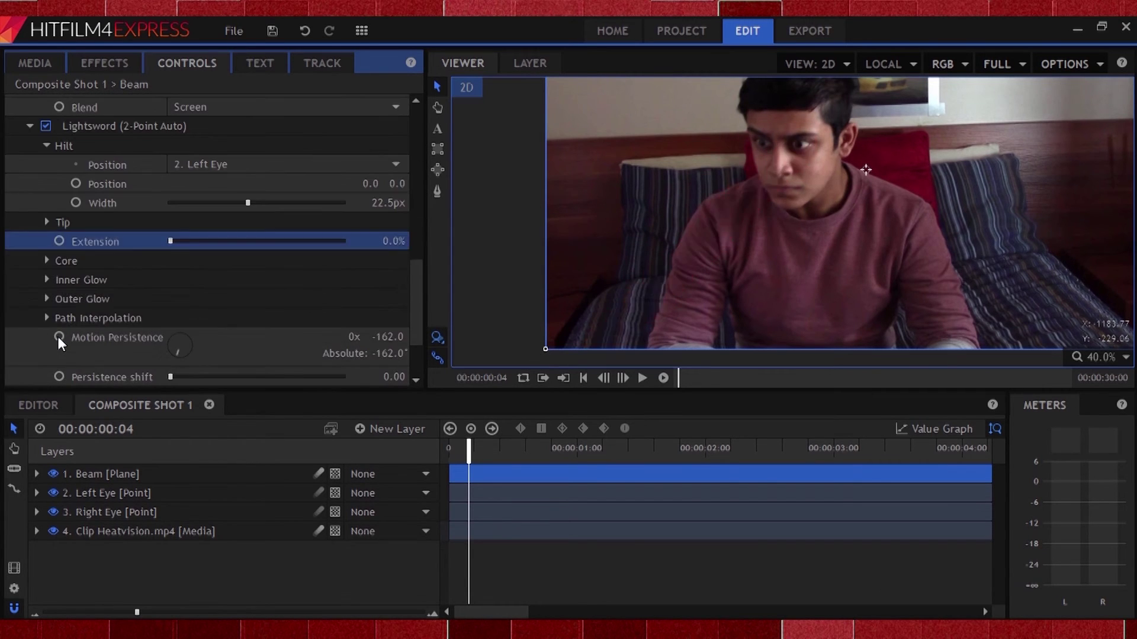
Step: Start keyframing the Extension of both Lightsword effects with 0% keyframes at 00:00:00:04
{"action": "key", "text": "comma"}
{"action": "key", "text": "period"}
{"action": "key", "text": "period"}
{"action": "key", "text": "period"}
{"action": "key", "text": "period"}
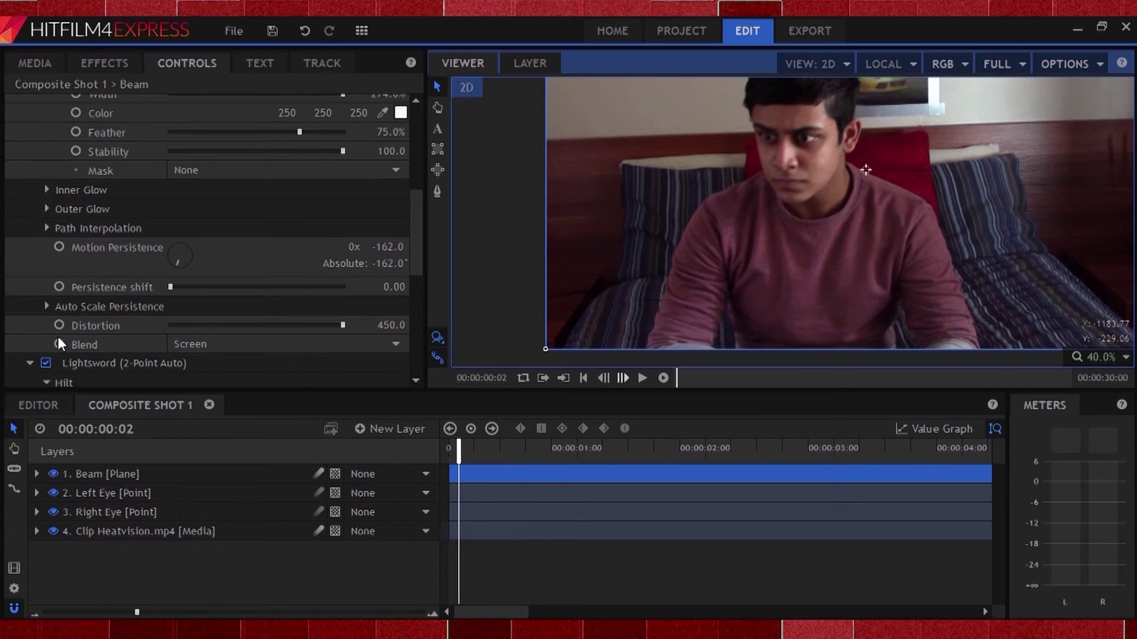
{"action": "scroll", "coordinate": [58, 336], "scroll_direction": "up", "scroll_amount": 6}
{"action": "scroll", "coordinate": [58, 336], "scroll_direction": "down", "scroll_amount": 2}
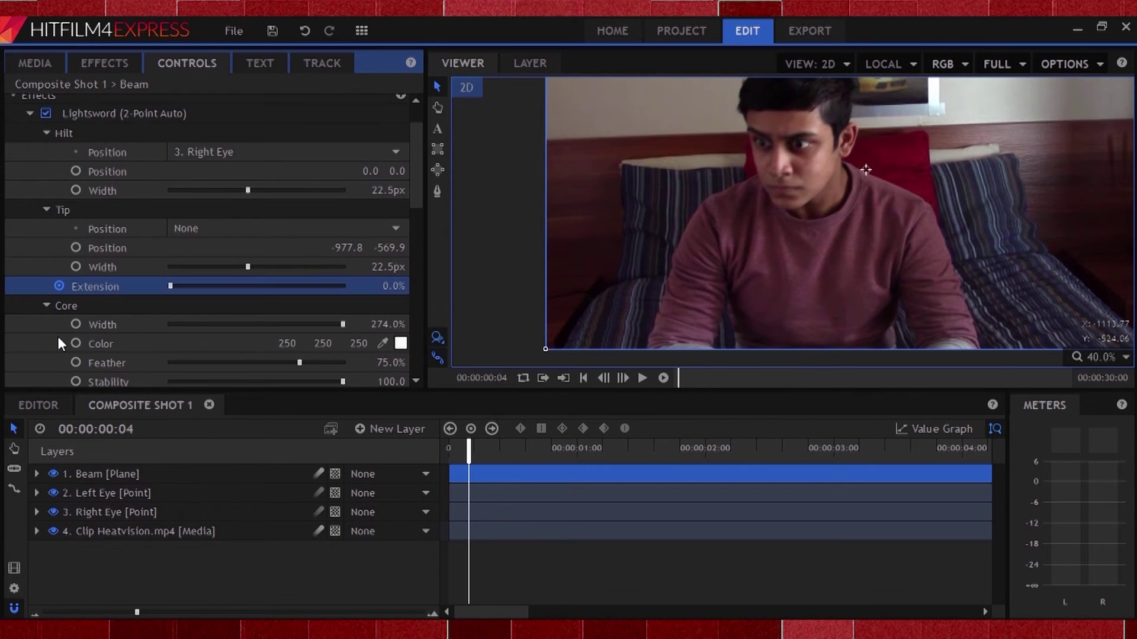
{"action": "scroll", "coordinate": [58, 336], "scroll_direction": "down", "scroll_amount": 5}
{"action": "left_click", "coordinate": [59, 282]}
Step: Keyframe the Extension of both Lightsword effects to 100% at 00:00:00:09, then collapse their settings
{"action": "key", "text": "space"}
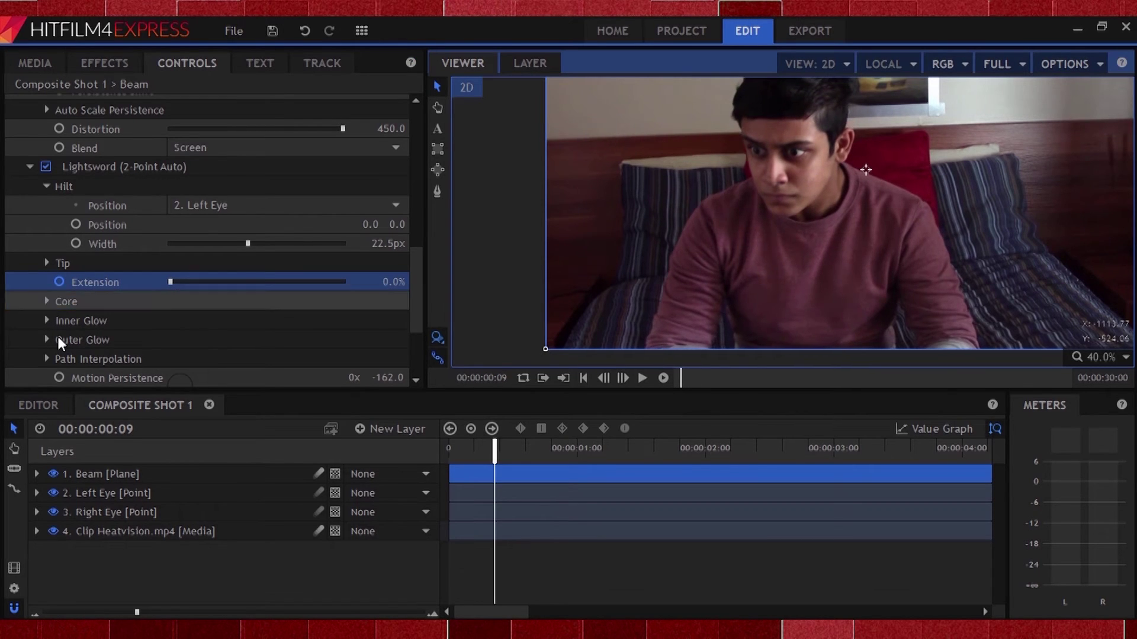
{"action": "left_click_drag", "start_coordinate": [171, 282], "coordinate": [343, 282]}
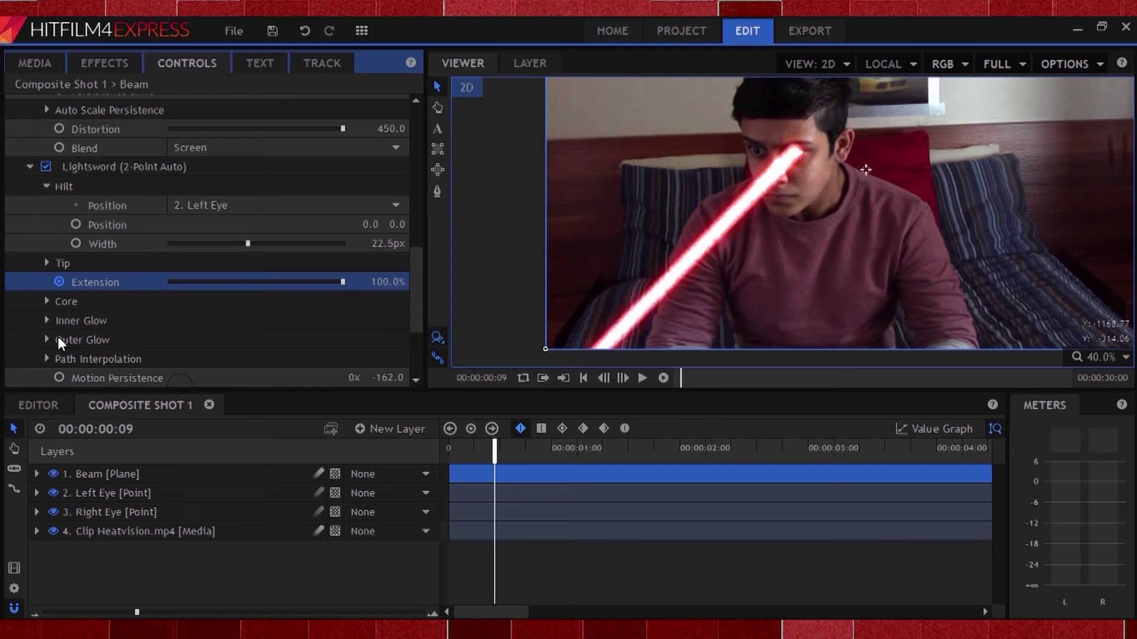
{"action": "scroll", "coordinate": [58, 337], "scroll_direction": "up", "scroll_amount": 8}
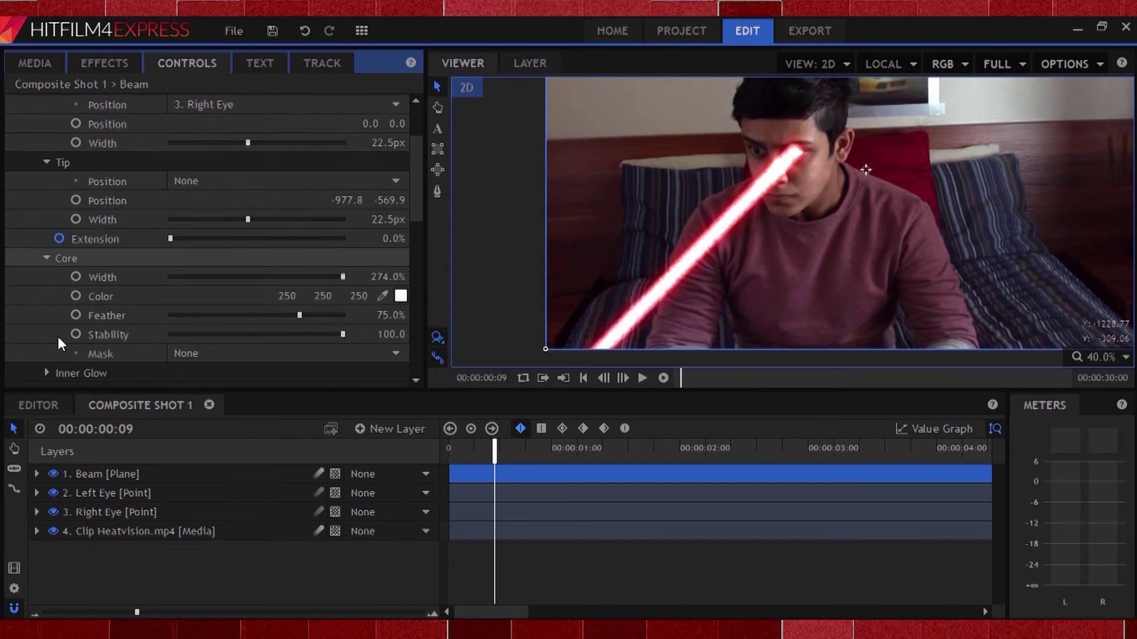
{"action": "left_click_drag", "start_coordinate": [171, 239], "coordinate": [343, 239]}
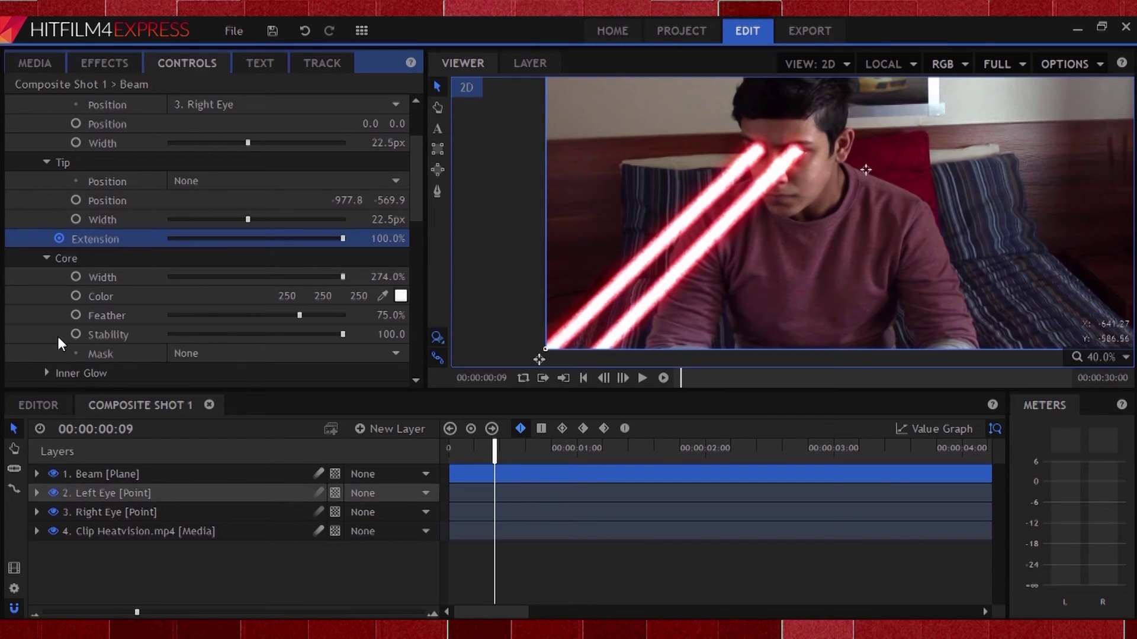
{"action": "scroll", "coordinate": [58, 336], "scroll_direction": "up", "scroll_amount": 1}
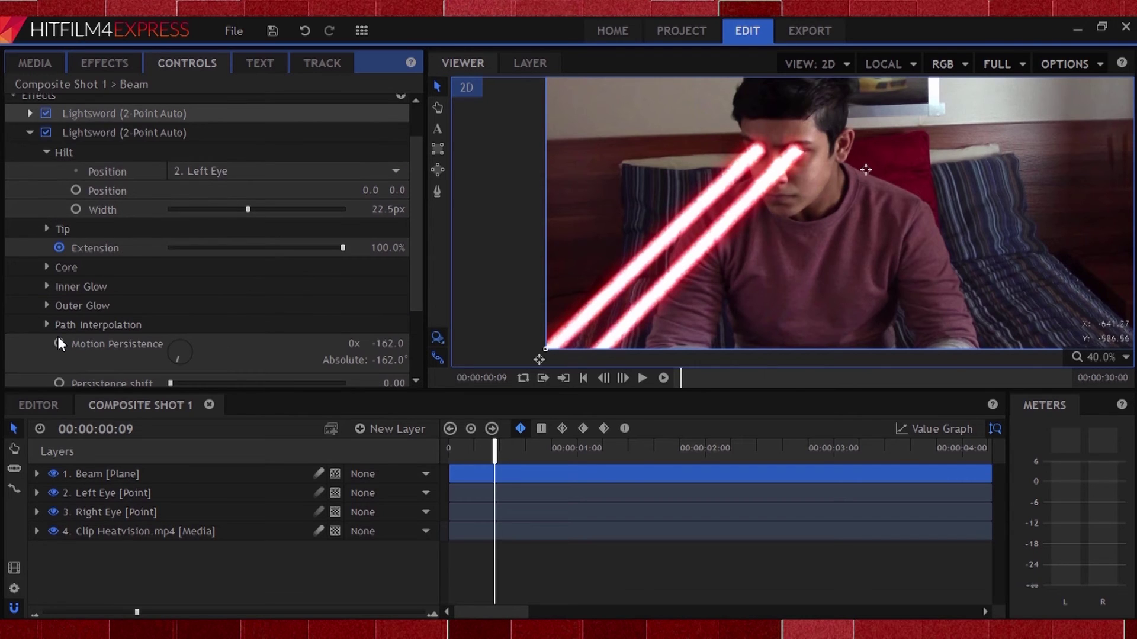
{"action": "left_click", "coordinate": [29, 133]}
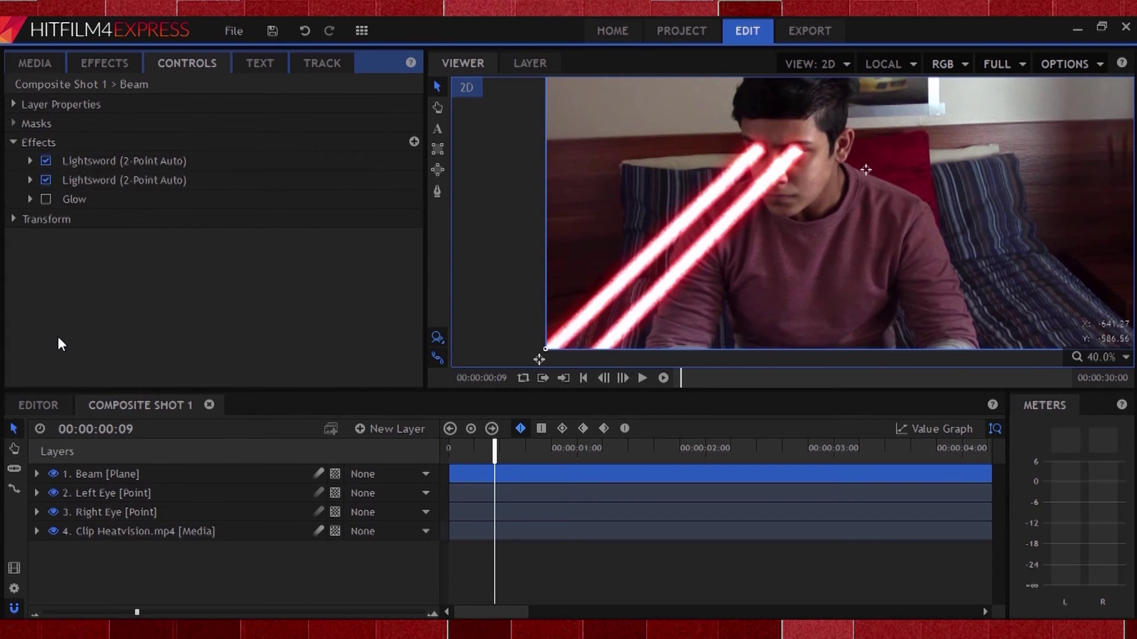
Step: Create a black 1920 x 1080 plane layer named Flares
{"action": "left_click", "coordinate": [389, 429]}
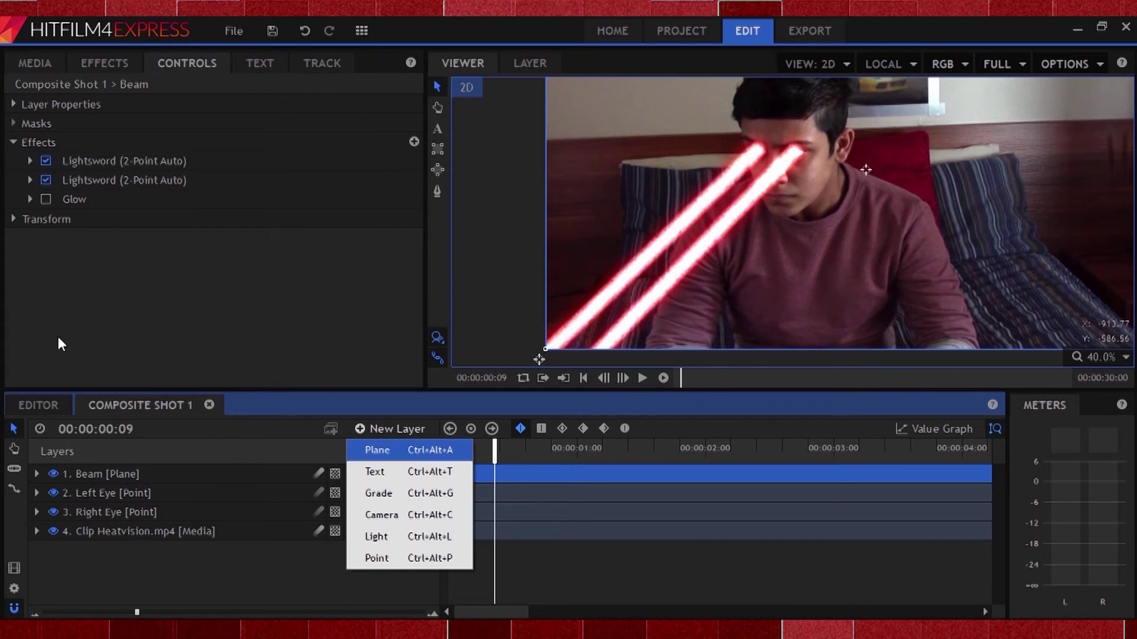
{"action": "left_click", "coordinate": [391, 450]}
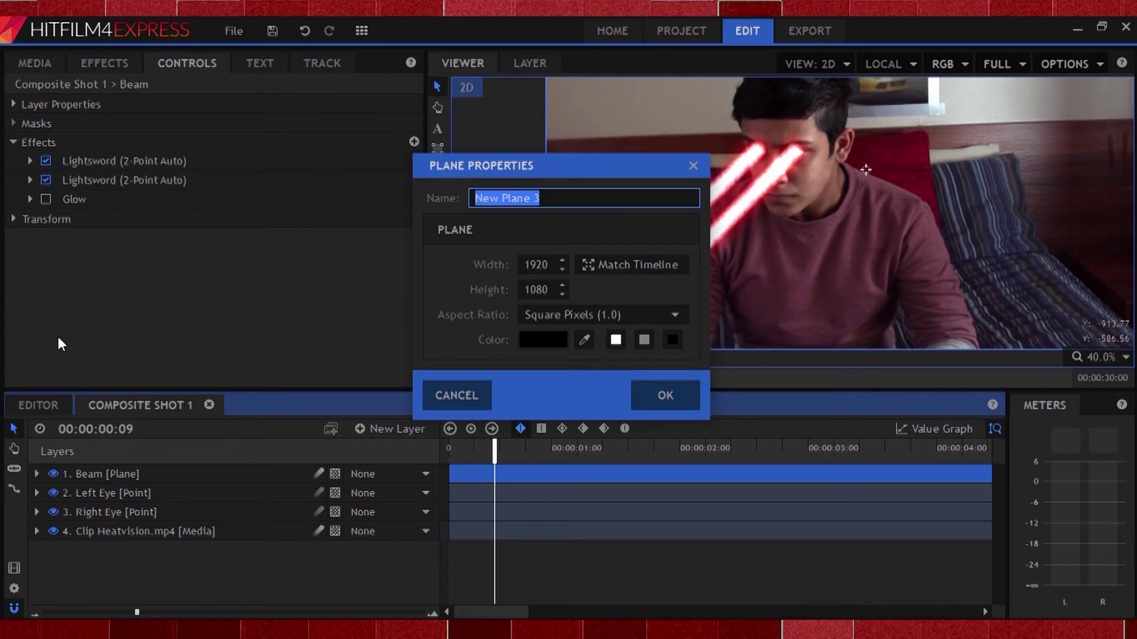
{"action": "type", "text": "Flares"}
{"action": "key", "text": "Return"}
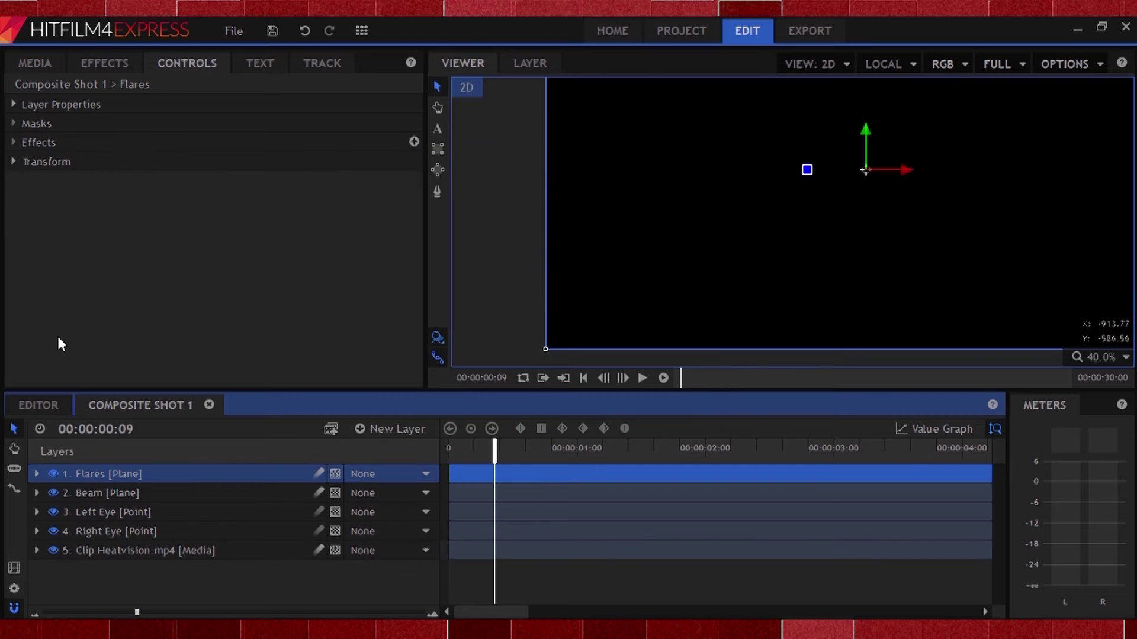
Step: Search the effects for "light" and apply Light Flares to the Flares layer
{"action": "left_click", "coordinate": [105, 62]}
{"action": "left_click", "coordinate": [213, 93]}
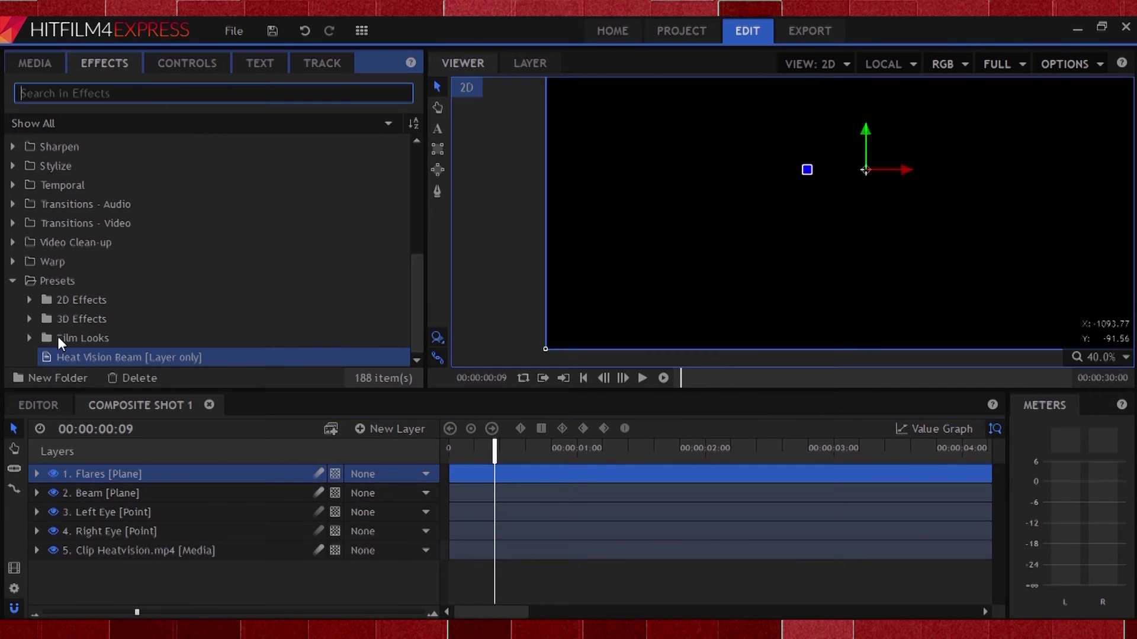
{"action": "type", "text": "light"}
{"action": "left_click_drag", "start_coordinate": [85, 354], "coordinate": [102, 473]}
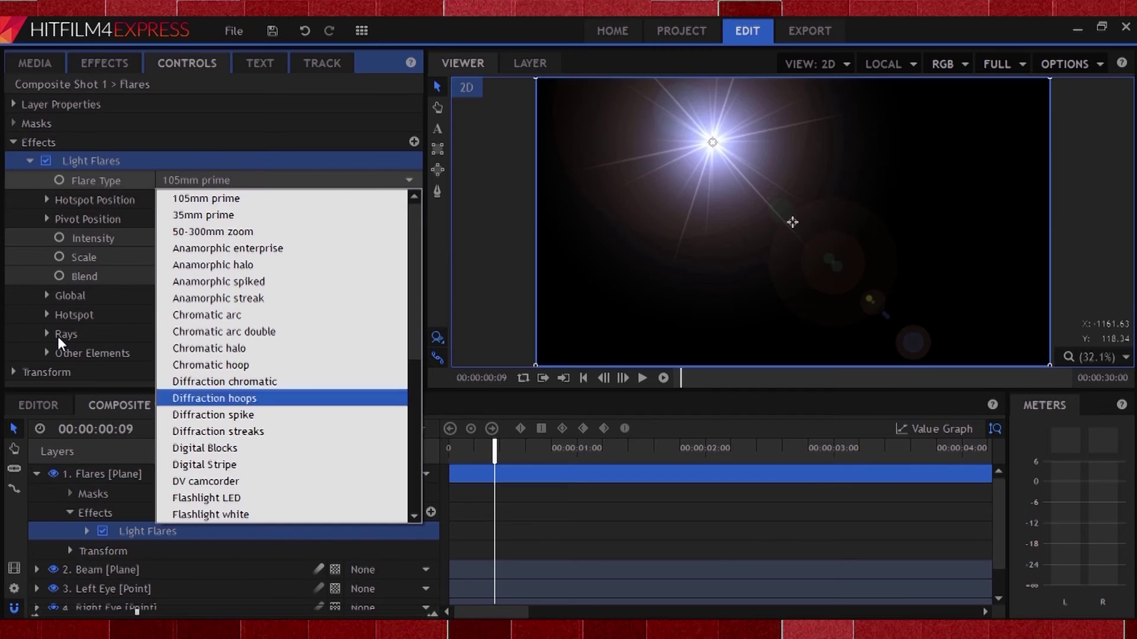
Step: Set the Light Flares type to Digital Stripe and its scale to 650 px
{"action": "key", "text": "Down"}
{"action": "key", "text": "Down"}
{"action": "key", "text": "Down"}
{"action": "key", "text": "Down"}
{"action": "key", "text": "Down"}
{"action": "key", "text": "Up"}
{"action": "key", "text": "Return"}
{"action": "key", "text": "Tab"}
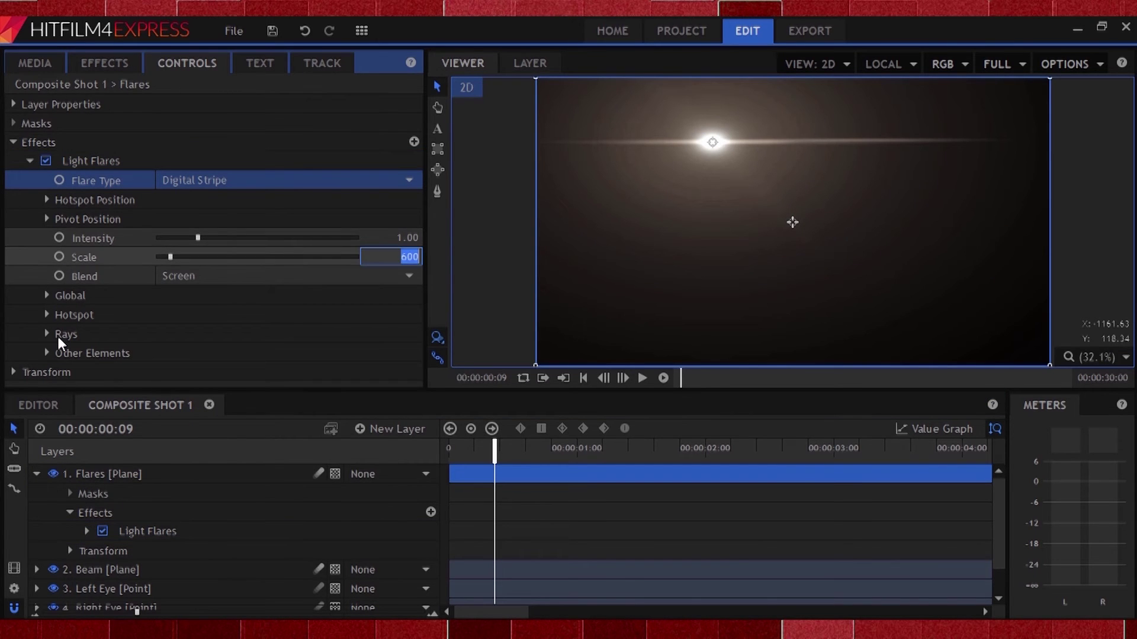
{"action": "type", "text": "650"}
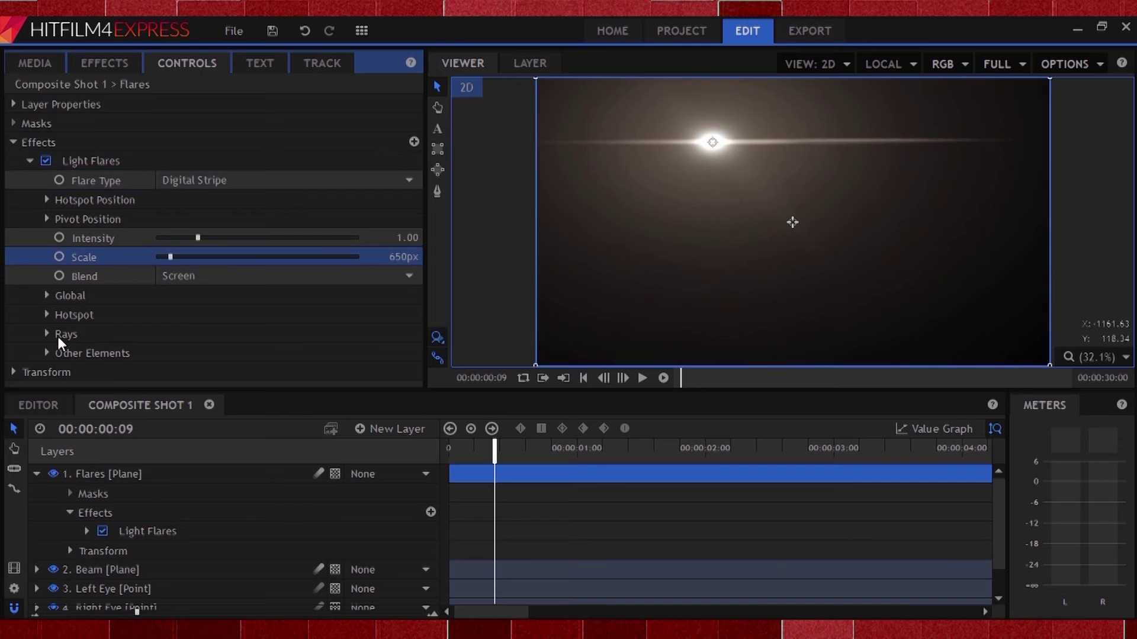
Step: Set the flare's global hue shift to 170° and its saturation to 1.75
{"action": "left_click", "coordinate": [46, 296]}
{"action": "scroll", "coordinate": [58, 295], "scroll_direction": "down", "scroll_amount": 3}
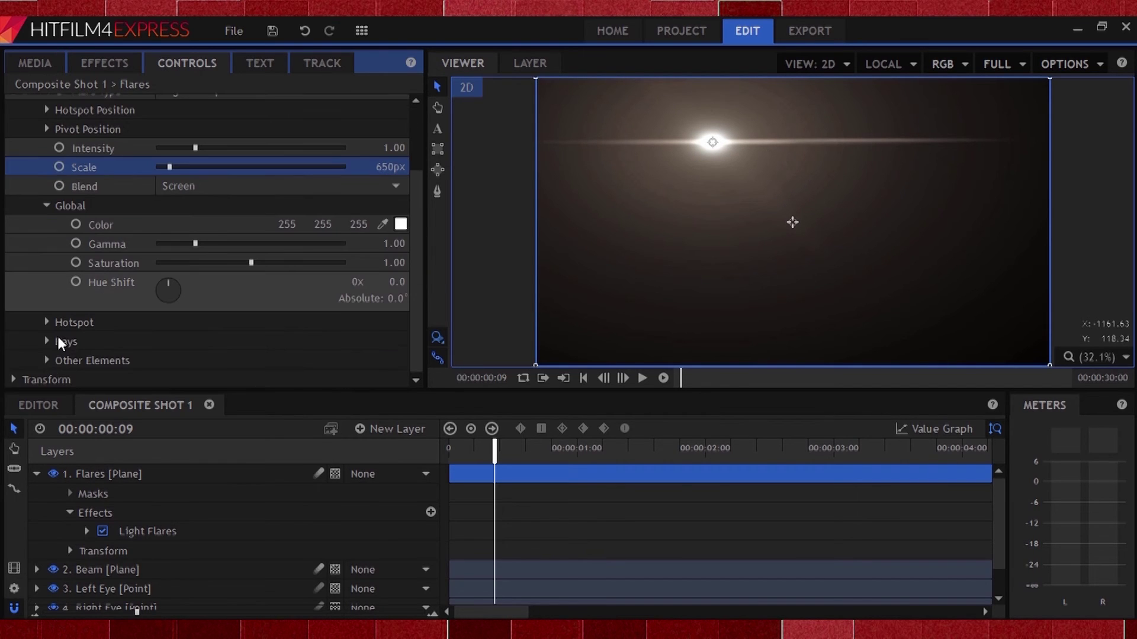
{"action": "key", "text": "Tab"}
{"action": "type", "text": "1"}
{"action": "key", "text": "Return"}
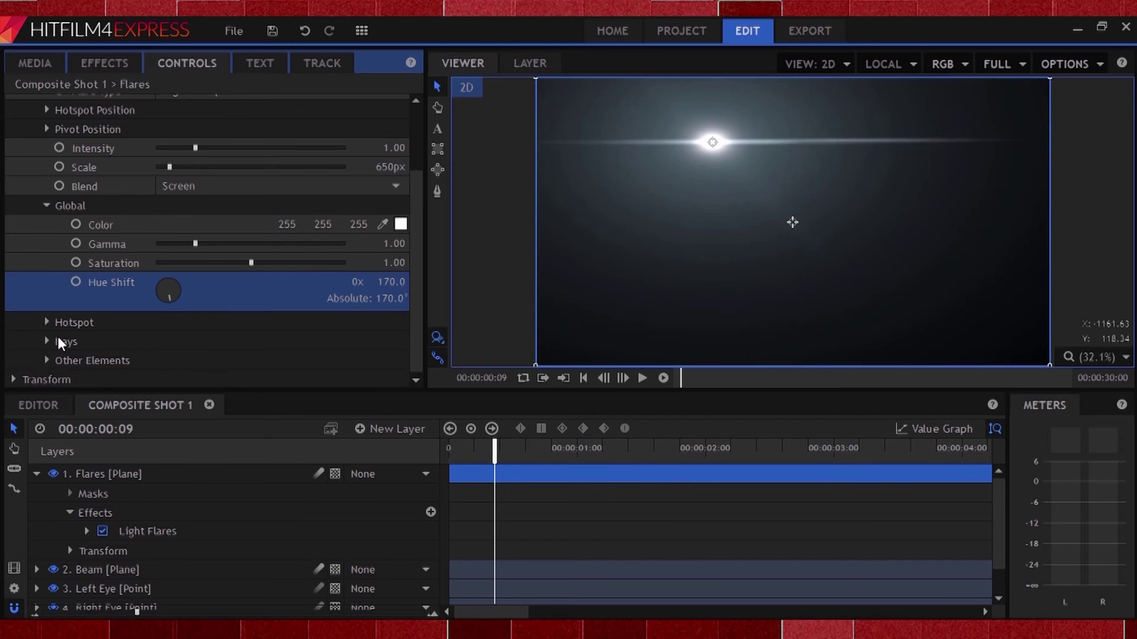
{"action": "key", "text": "shift+Tab"}
{"action": "type", "text": "1.75"}
{"action": "key", "text": "Return"}
Step: Link the flare's hotspot position to the Right Eye point layer
{"action": "scroll", "coordinate": [58, 337], "scroll_direction": "up", "scroll_amount": 3}
{"action": "left_click", "coordinate": [47, 200]}
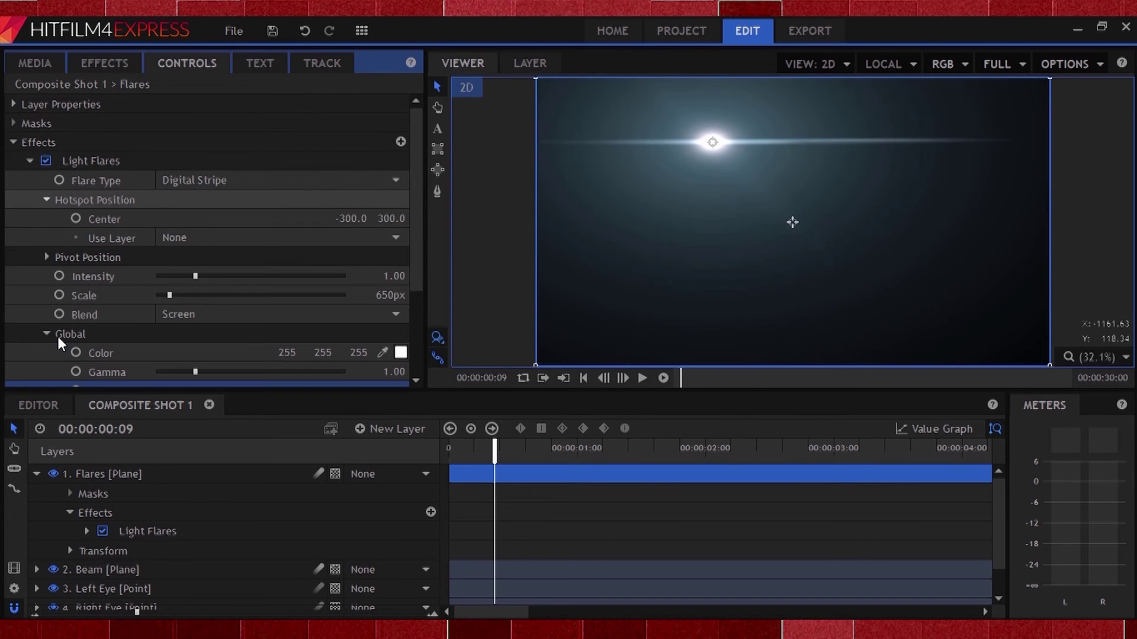
{"action": "left_click", "coordinate": [281, 237]}
{"action": "key", "text": "Down"}
{"action": "key", "text": "Down"}
{"action": "key", "text": "Down"}
{"action": "key", "text": "Return"}
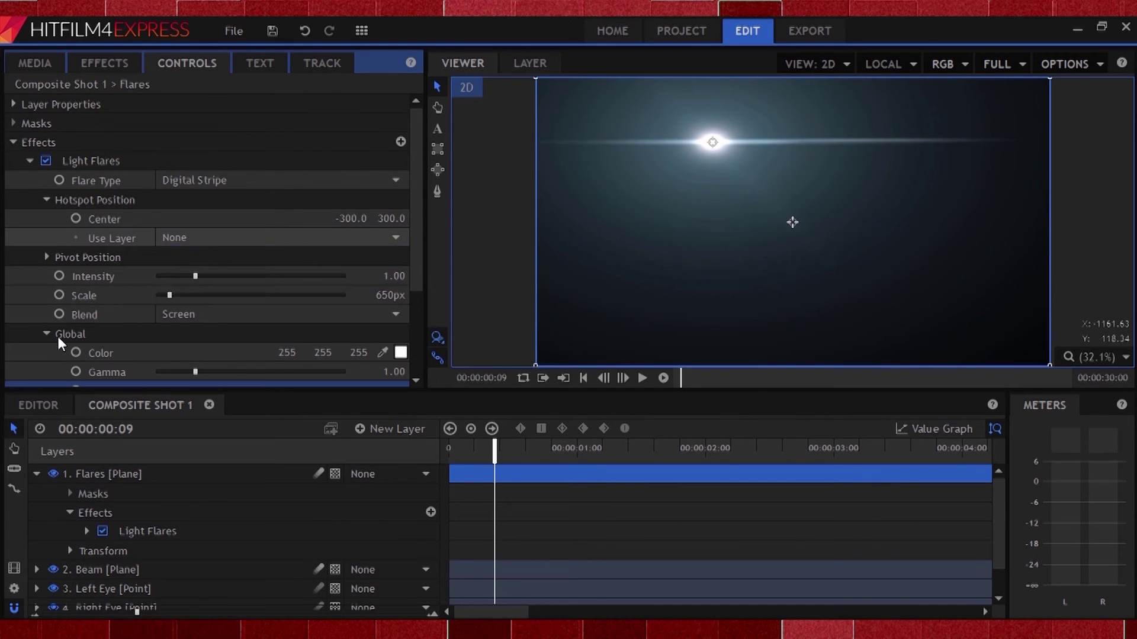
Step: Change the Flares layer's blend mode so its black background drops out over the footage
{"action": "right_click", "coordinate": [107, 471]}
{"action": "mouse_move", "coordinate": [211, 108]}
{"action": "key", "text": "Return"}
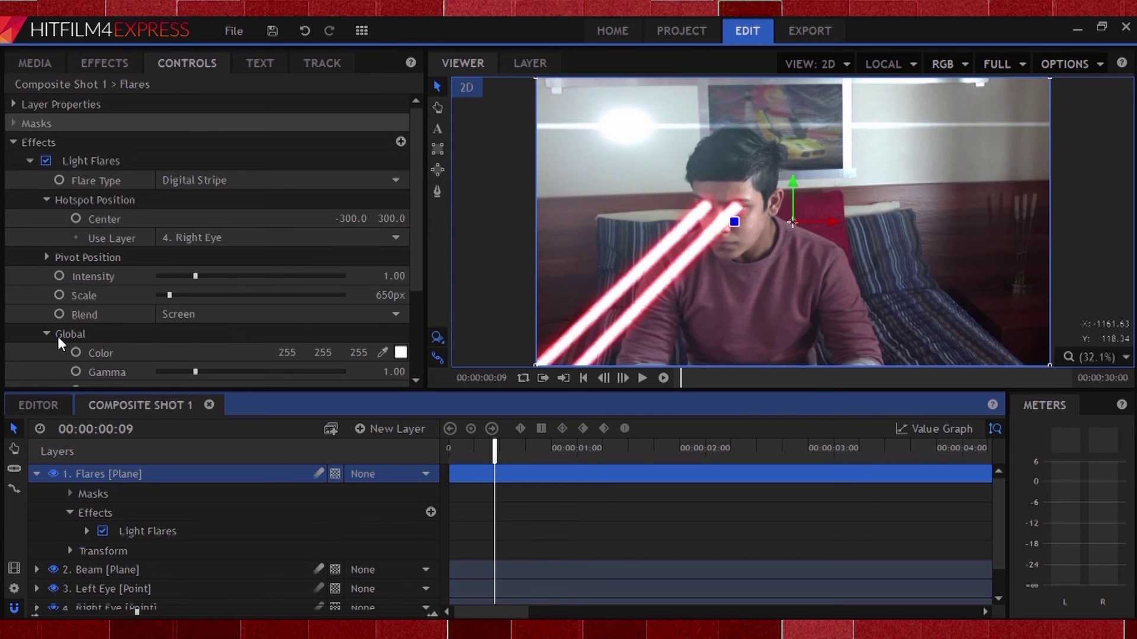
Step: Set the flare's hotspot center to 0, 0, reduce its scale slightly and collapse the Light Flares settings
{"action": "key", "text": "Tab"}
{"action": "key", "text": "Tab"}
{"action": "key", "text": "Tab"}
{"action": "type", "text": "0"}
{"action": "key", "text": "Return"}
{"action": "key", "text": "Tab"}
{"action": "type", "text": "0"}
{"action": "key", "text": "Return"}
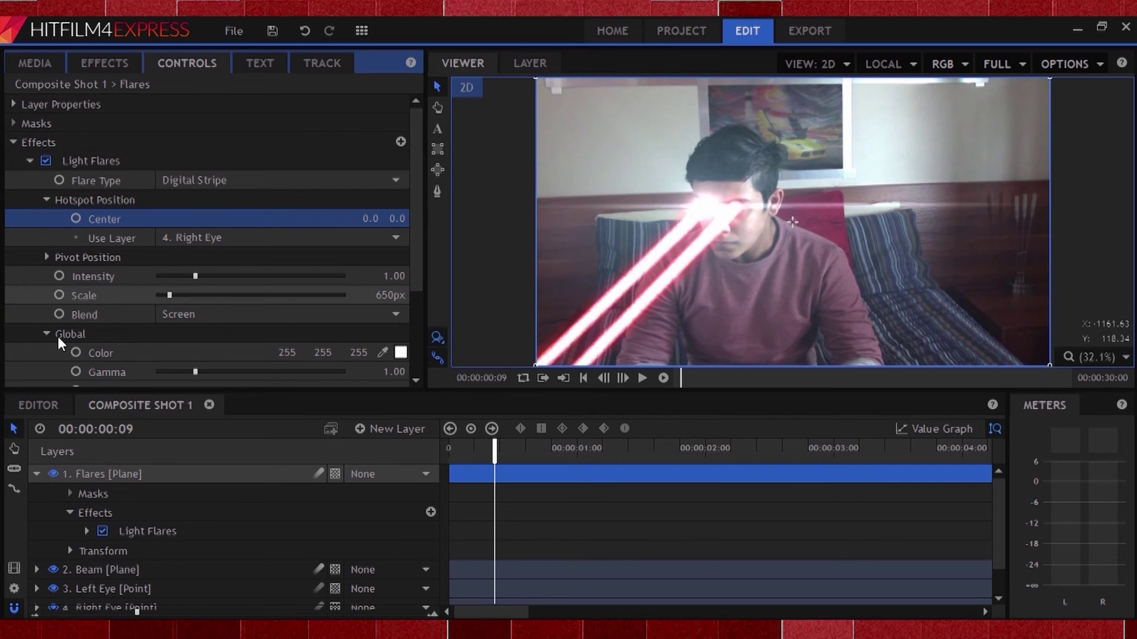
{"action": "left_click_drag", "start_coordinate": [169, 295], "coordinate": [165, 295]}
{"action": "left_click", "coordinate": [29, 161]}
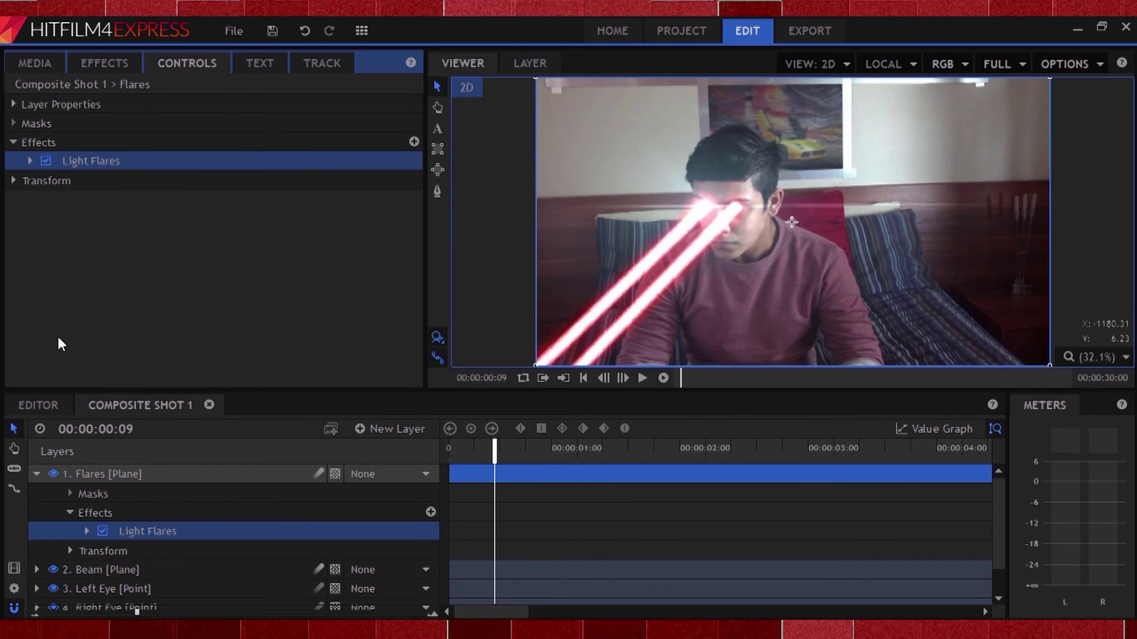
Step: Duplicate the Light Flares effect and link the copy's hotspot position to the Left Eye layer, with its center at 0, 0
{"action": "key", "text": "ctrl+d"}
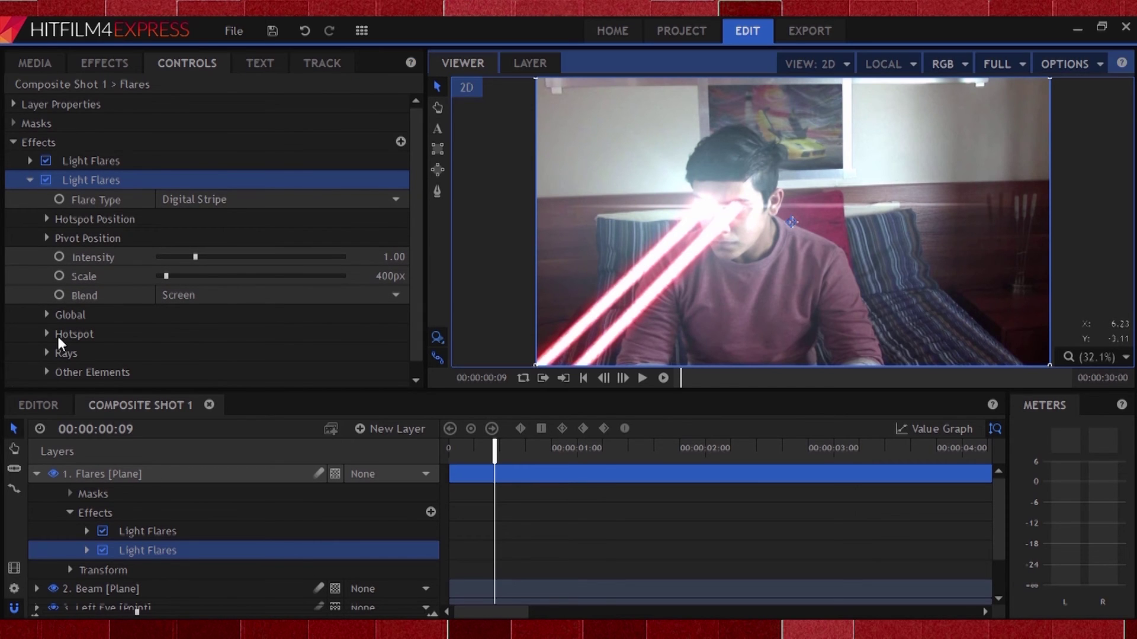
{"action": "left_click_drag", "start_coordinate": [795, 222], "coordinate": [829, 223]}
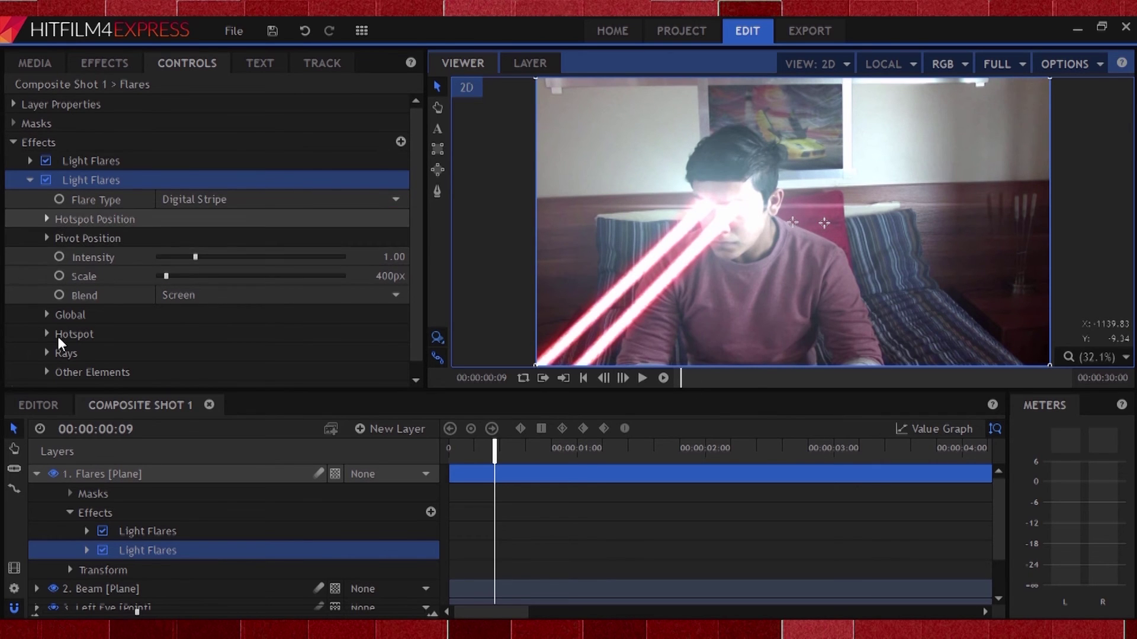
{"action": "left_click", "coordinate": [47, 219]}
{"action": "left_click", "coordinate": [281, 256]}
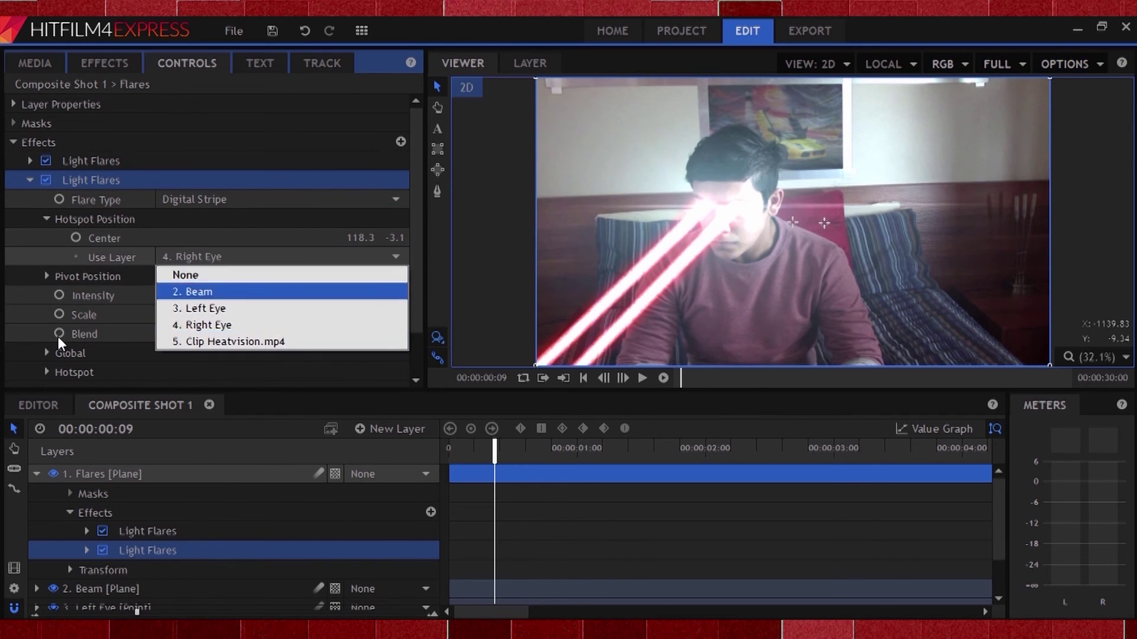
{"action": "key", "text": "Return"}
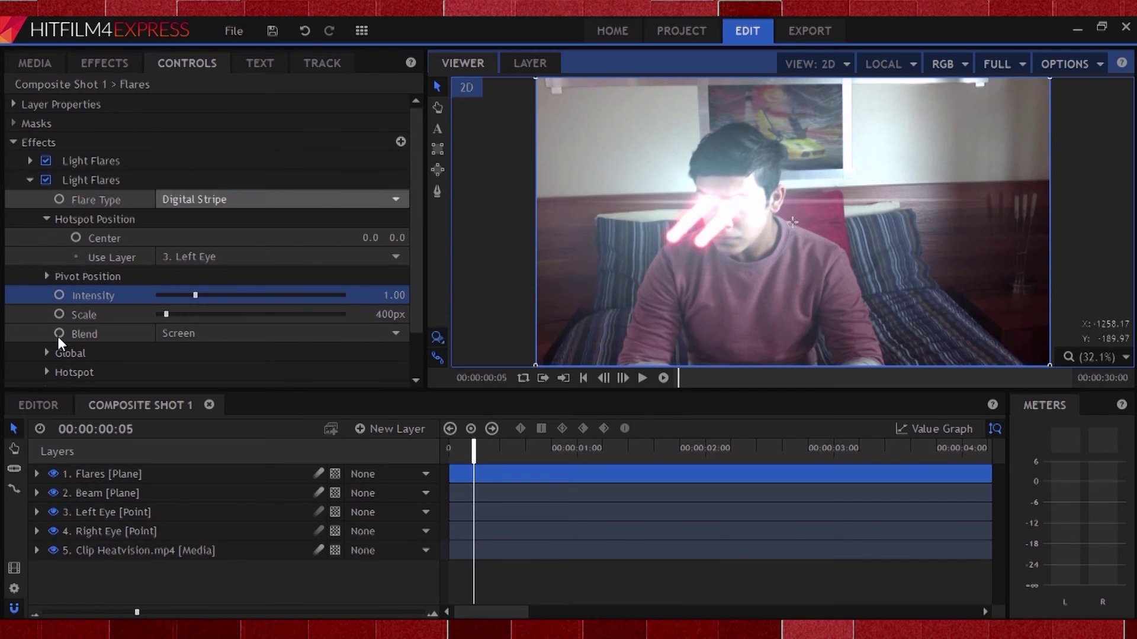
Step: At 00:00:00:05, enable keyframing on the intensity of both Light Flares effects and set both values to 0
{"action": "left_click", "coordinate": [58, 295]}
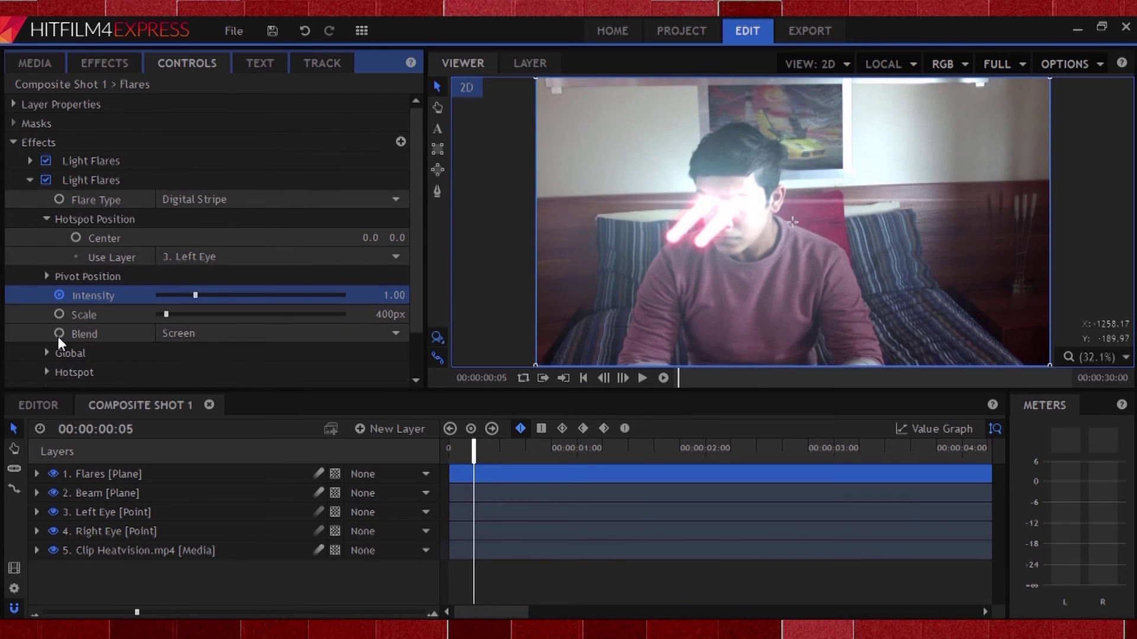
{"action": "left_click", "coordinate": [29, 160]}
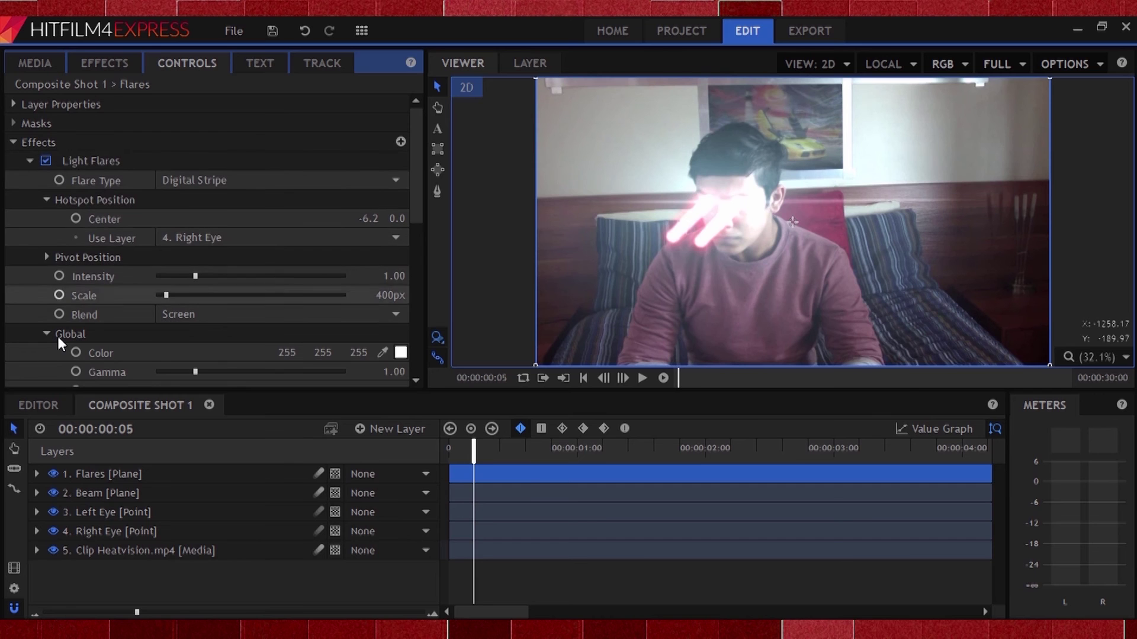
{"action": "left_click", "coordinate": [58, 276]}
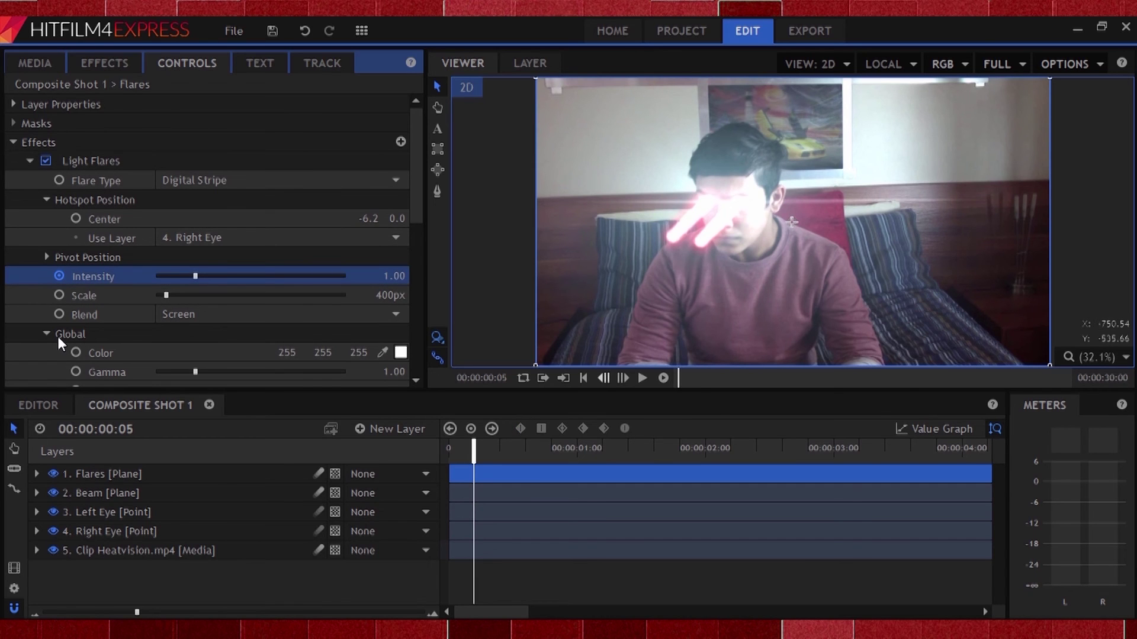
{"action": "left_click_drag", "start_coordinate": [195, 276], "coordinate": [158, 276]}
{"action": "scroll", "coordinate": [58, 337], "scroll_direction": "down", "scroll_amount": 9}
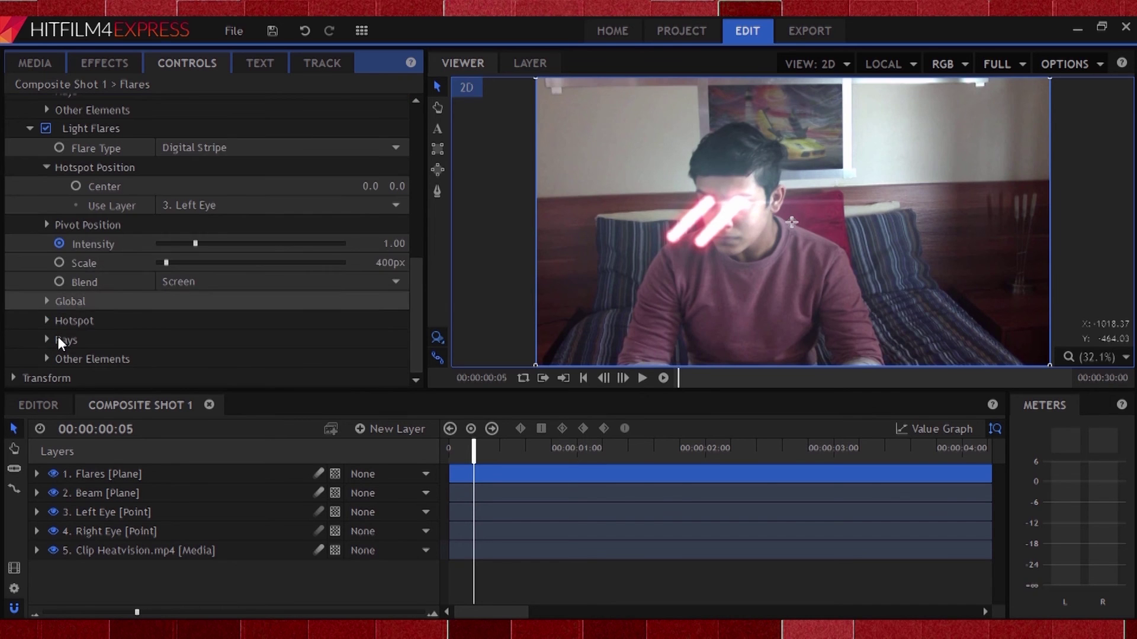
{"action": "left_click_drag", "start_coordinate": [196, 243], "coordinate": [158, 244]}
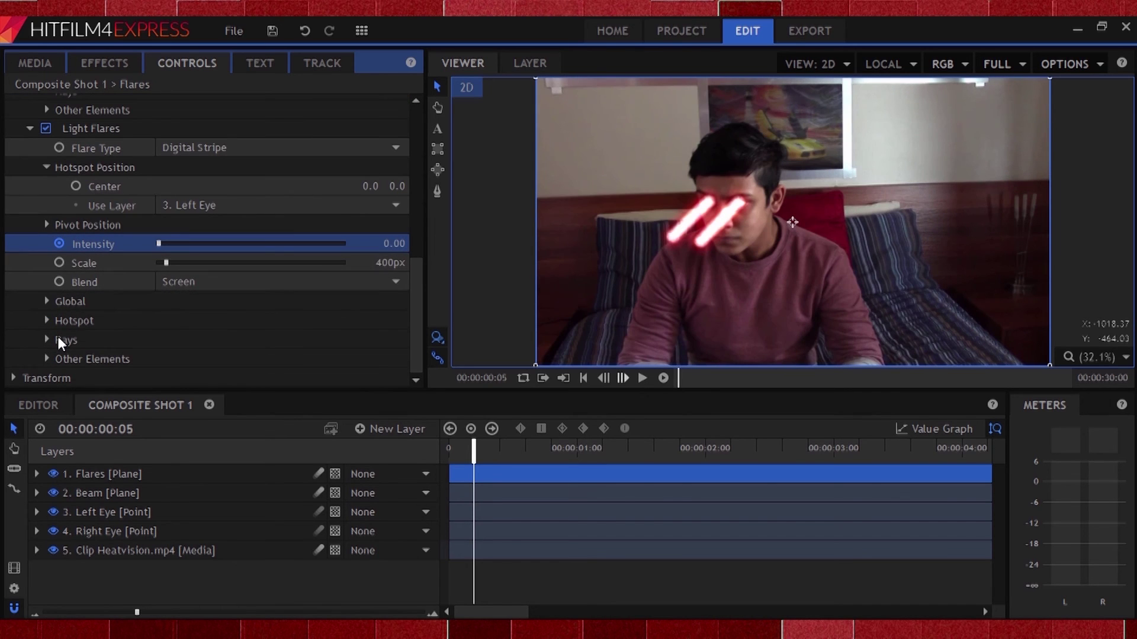
Step: Advance two frames to 00:00:00:07 and keyframe the Left Eye flare's intensity at 1
{"action": "left_click", "coordinate": [622, 377]}
{"action": "left_click", "coordinate": [621, 378]}
{"action": "left_click", "coordinate": [392, 244]}
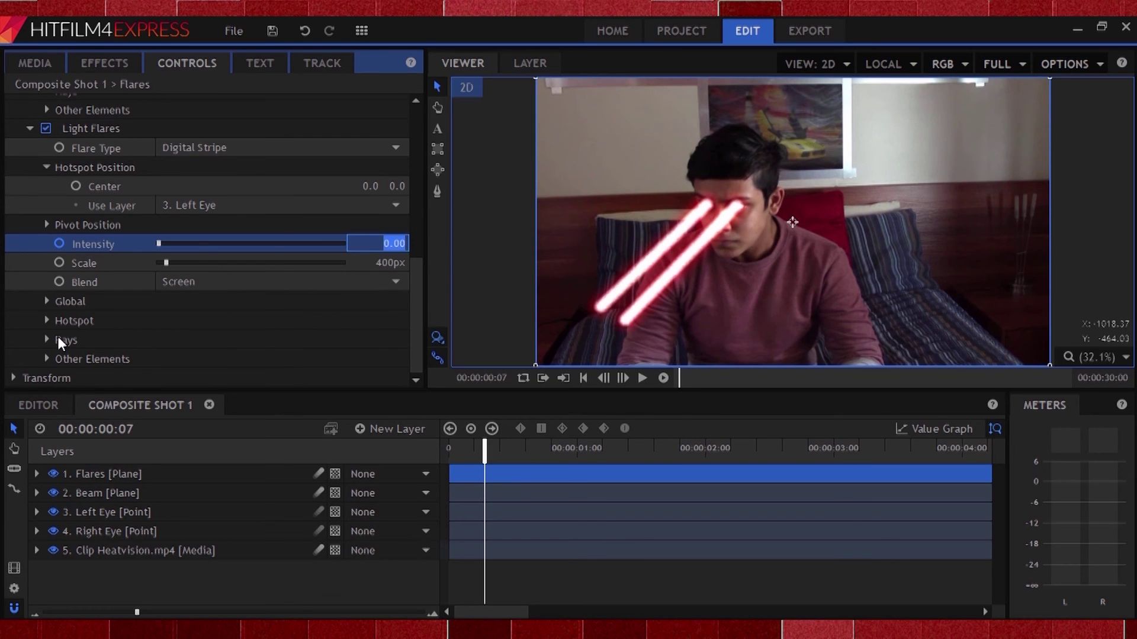
{"action": "type", "text": "1"}
{"action": "key", "text": "Return"}
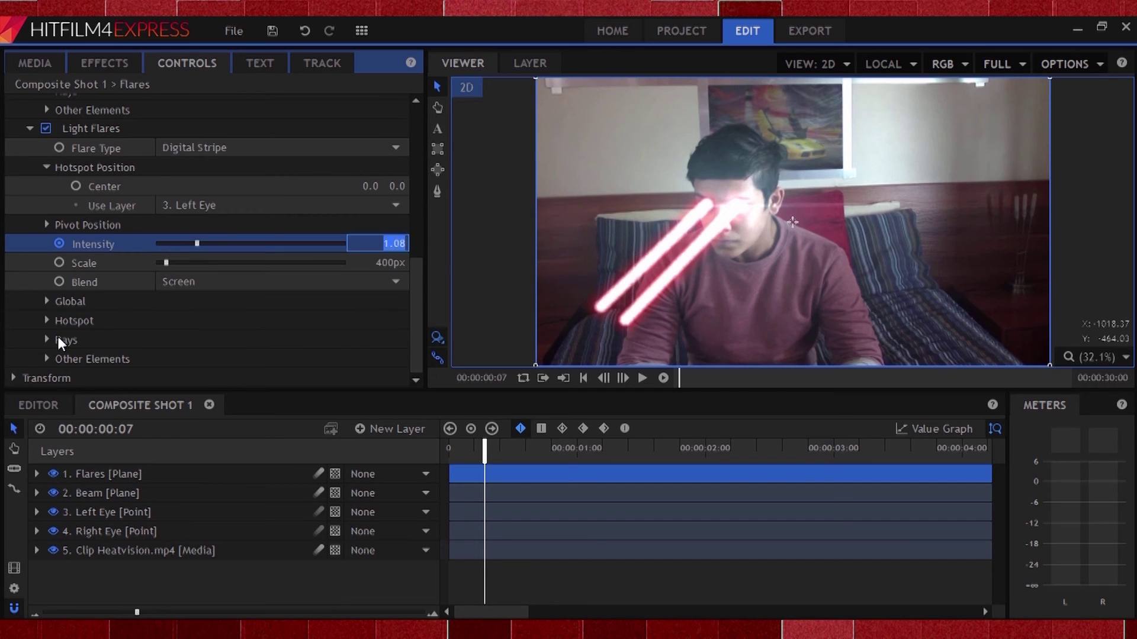
Step: Keyframe the Right Eye flare's intensity at 1 on the same frame, 00:00:00:07
{"action": "scroll", "coordinate": [58, 337], "scroll_direction": "up", "scroll_amount": 3}
{"action": "scroll", "coordinate": [58, 336], "scroll_direction": "up", "scroll_amount": 4}
{"action": "key", "text": "Tab"}
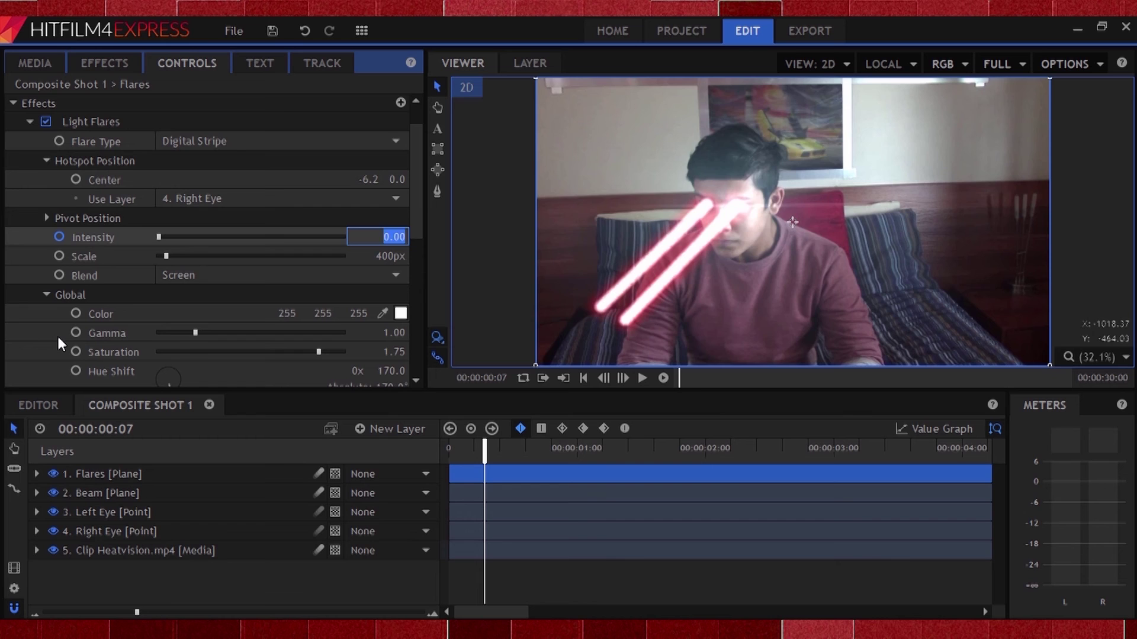
{"action": "type", "text": "1"}
{"action": "key", "text": "Return"}
Step: Advance two frames to 00:00:00:09 and keyframe the Right Eye flare's intensity at 0.8
{"action": "key", "text": "Right"}
{"action": "key", "text": "Right"}
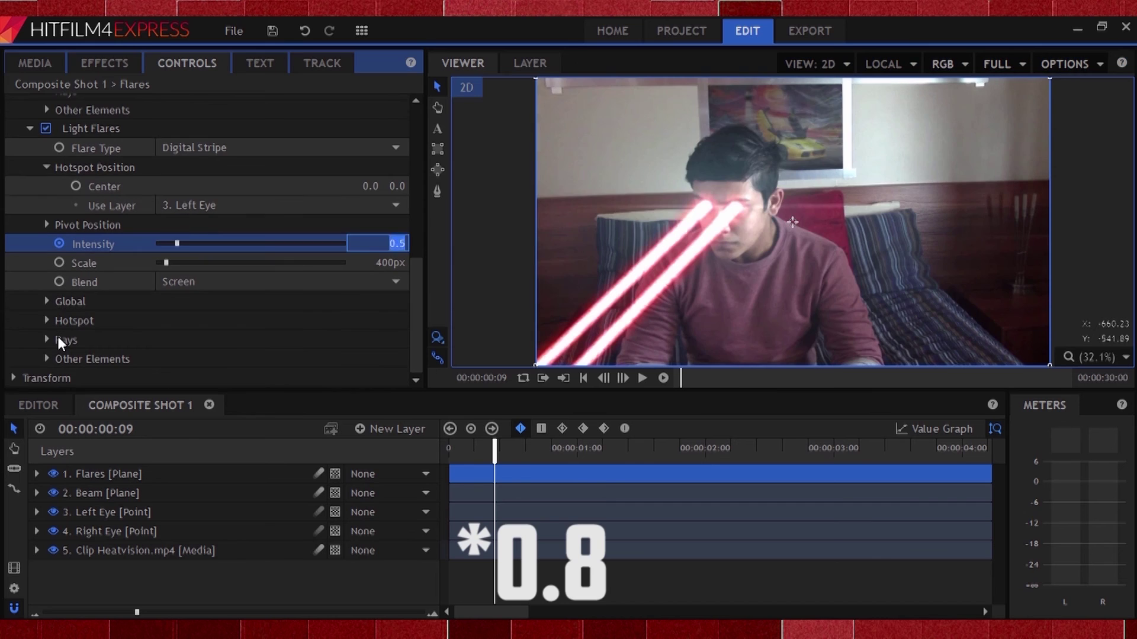
{"action": "type", "text": "0.5"}
{"action": "key", "text": "Return"}
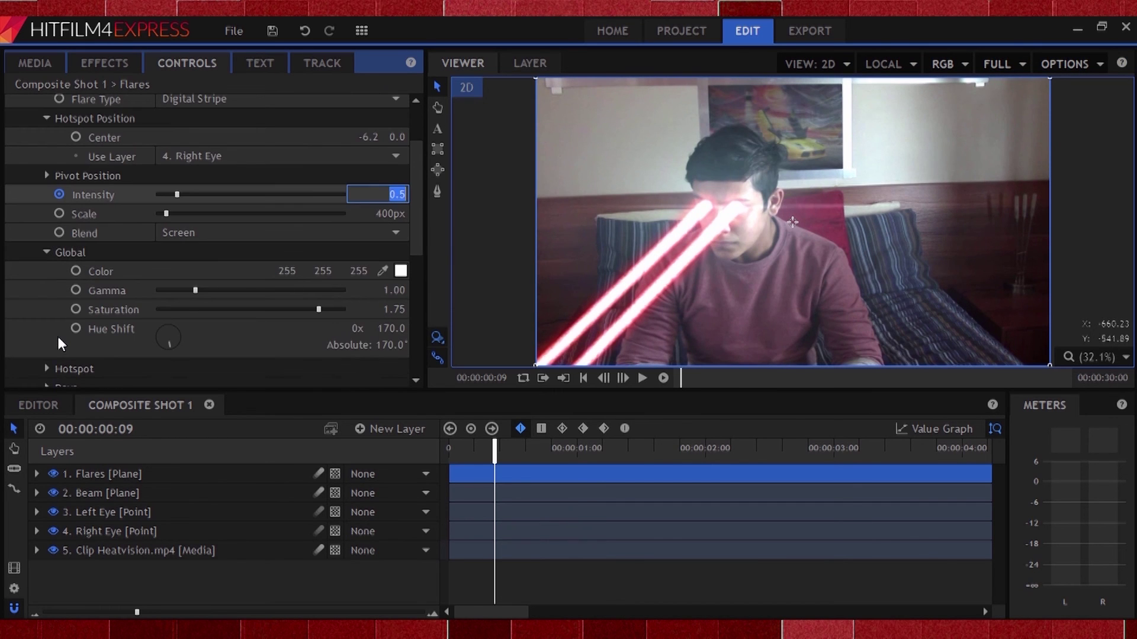
{"action": "type", "text": "0"}
{"action": "key", "text": "Return"}
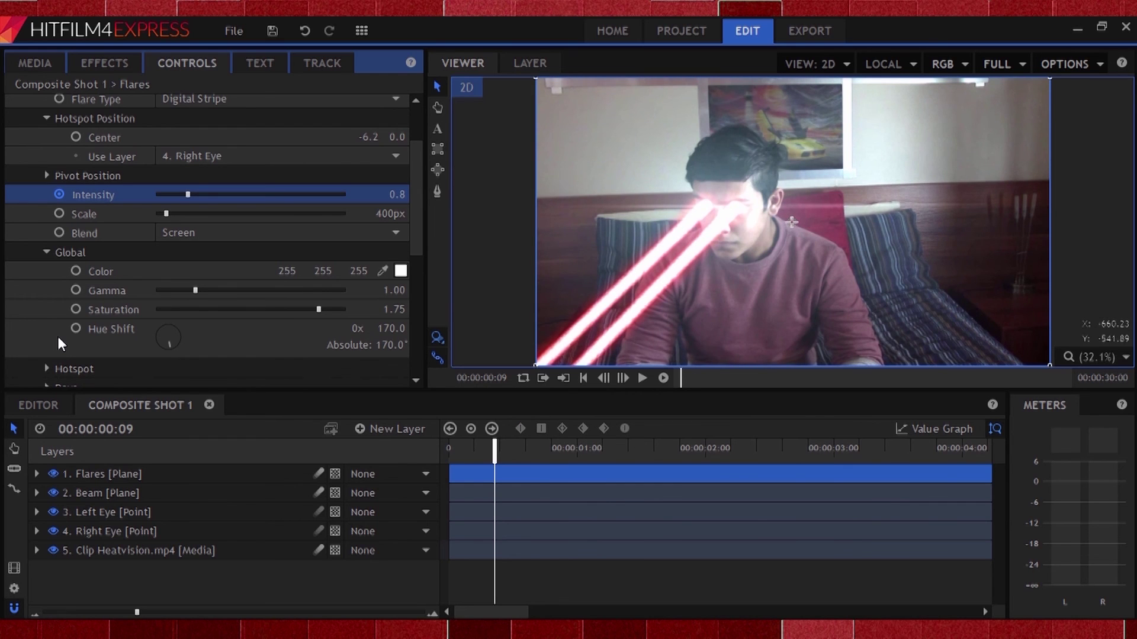